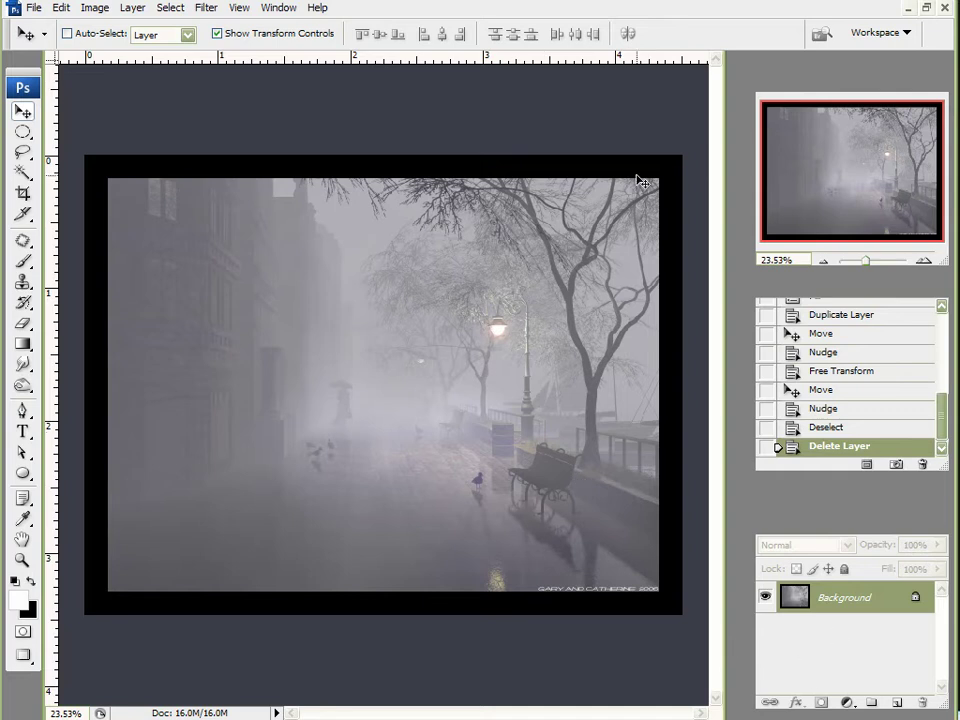
Add a new layer above the Background and fill it with 50% Gray at 100% opacity in Normal mode.
scroll(628, 634, up, 1)
scroll(621, 636, up, 1)
scroll(590, 636, down, 2)
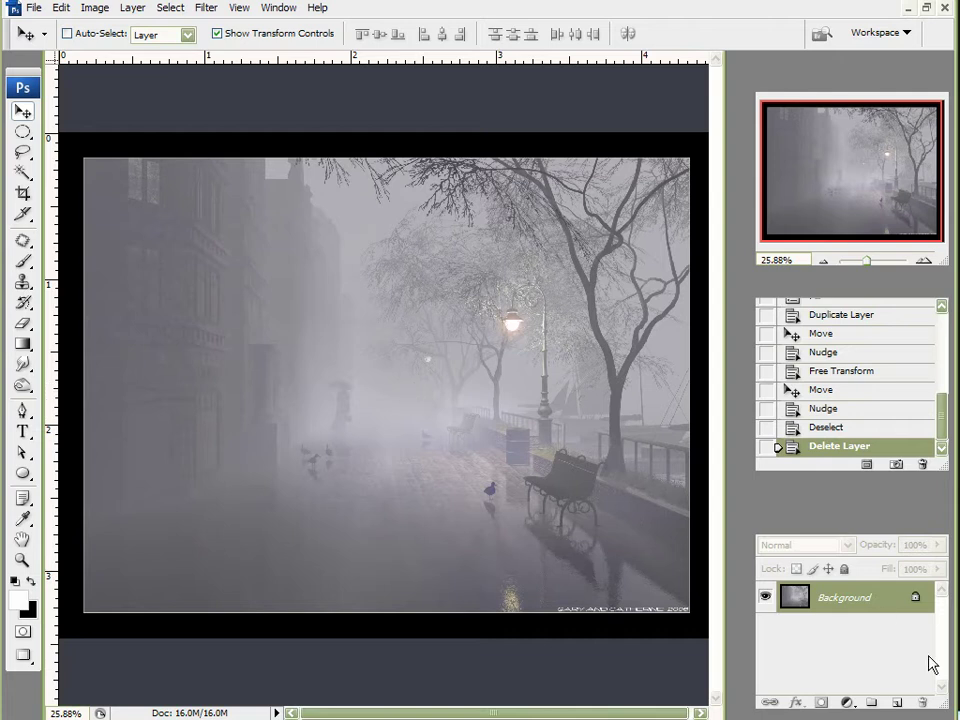
click(897, 704)
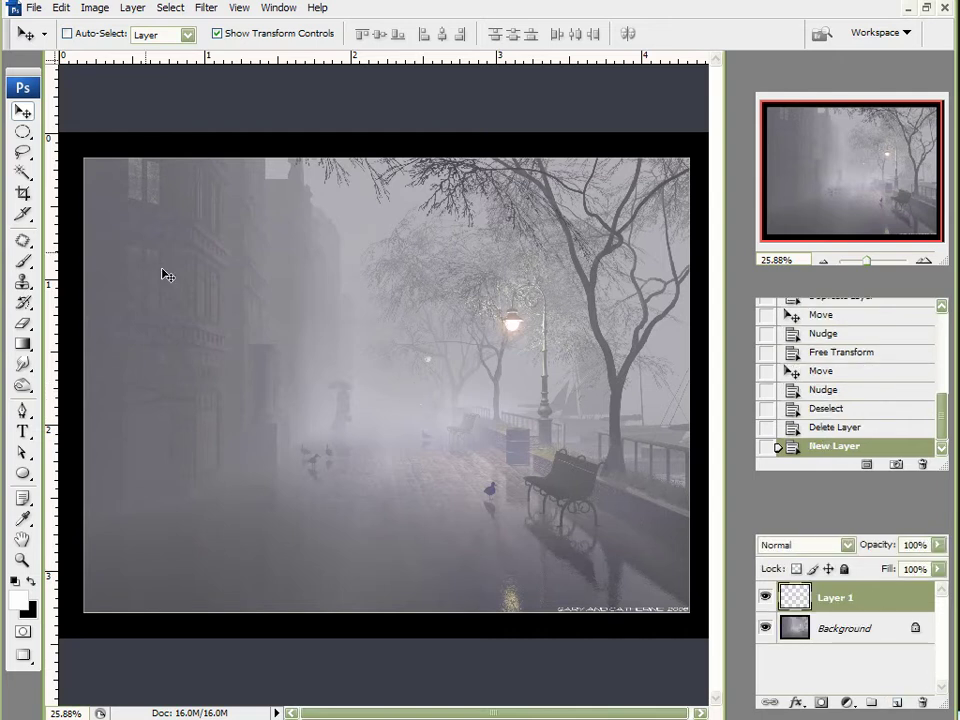
click(61, 8)
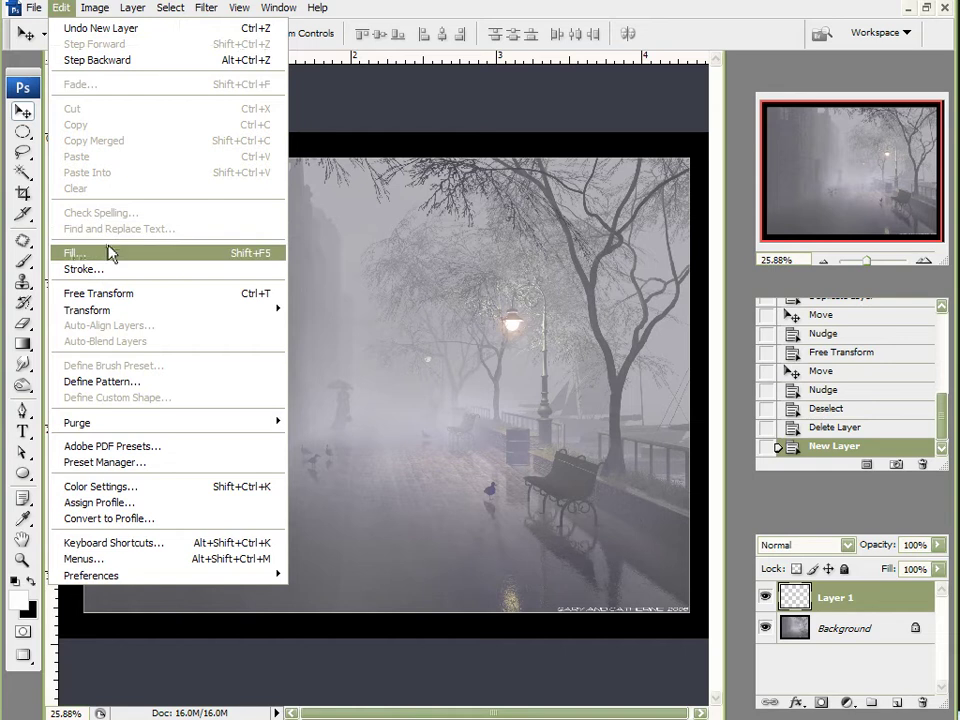
click(111, 253)
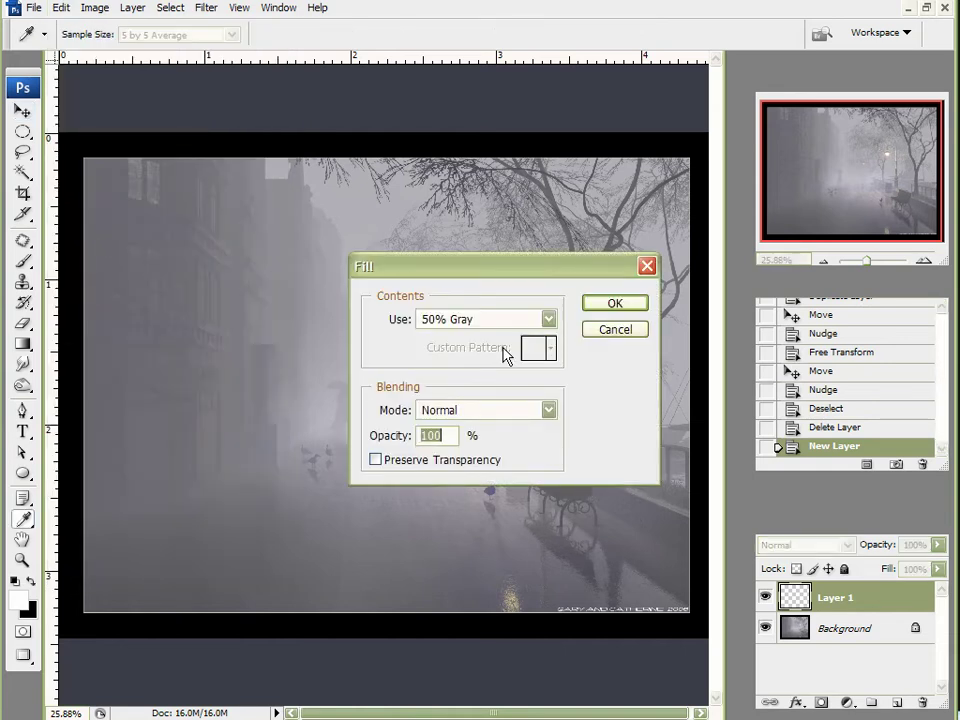
click(615, 303)
key(v)
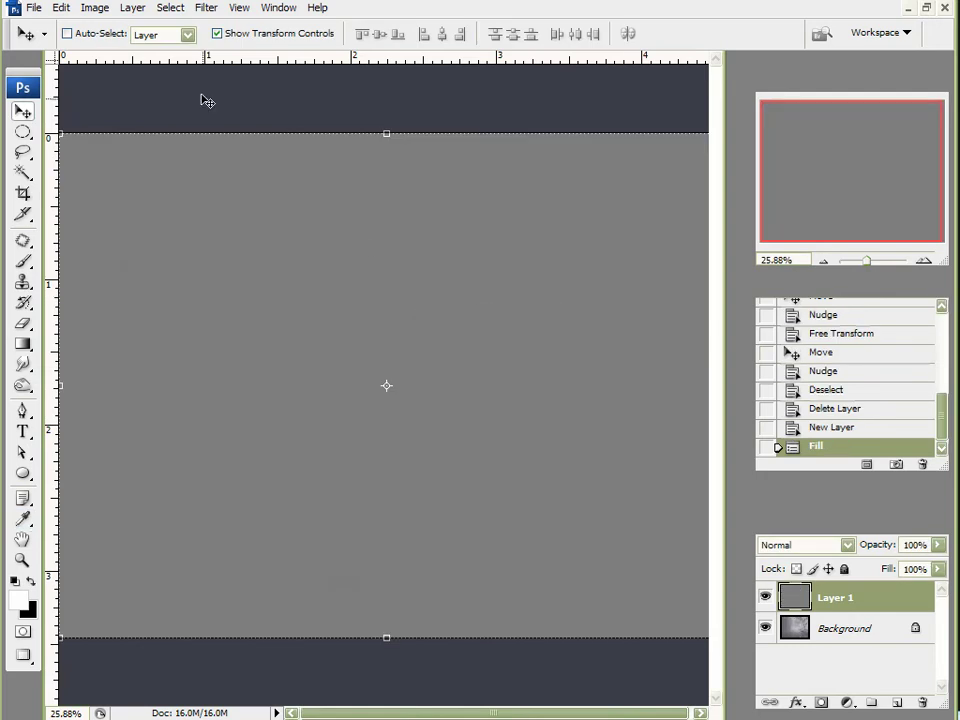
Apply Add Noise to the gray layer with amount 400%, Gaussian distribution and Monochromatic enabled.
click(206, 8)
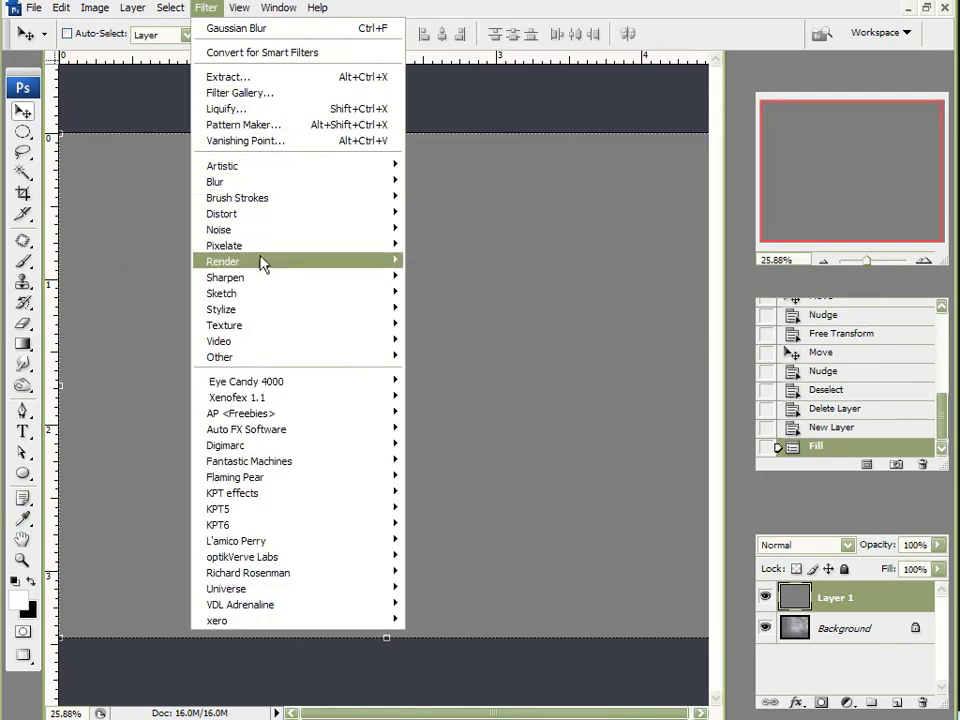
mouse_move(259, 234)
click(430, 229)
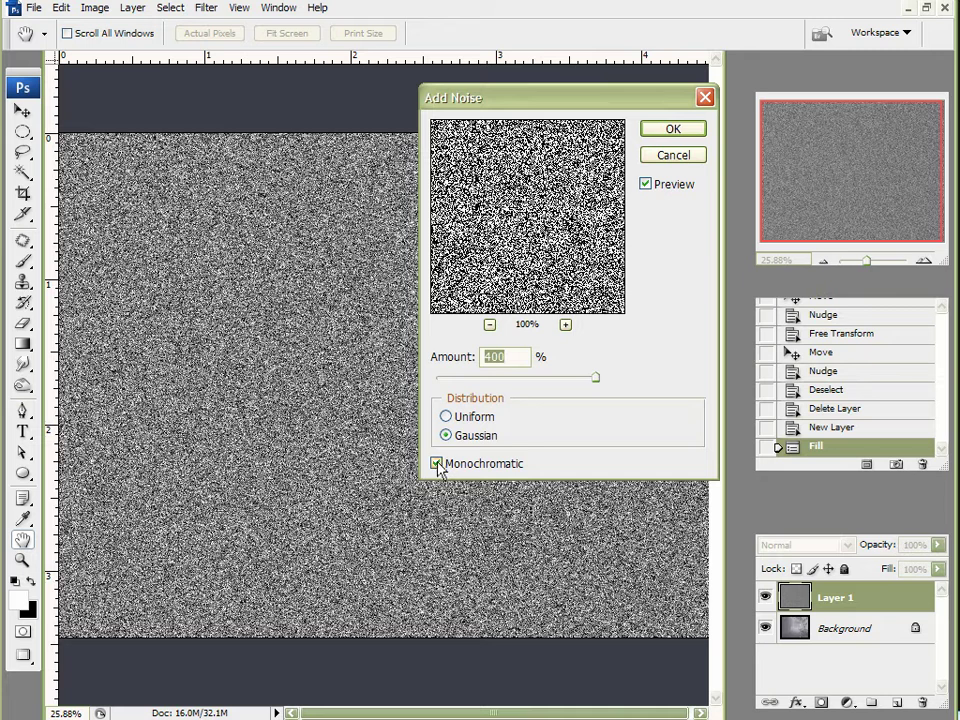
click(690, 133)
Soften the noise layer with a Gaussian Blur of 2.0 pixels radius.
click(206, 7)
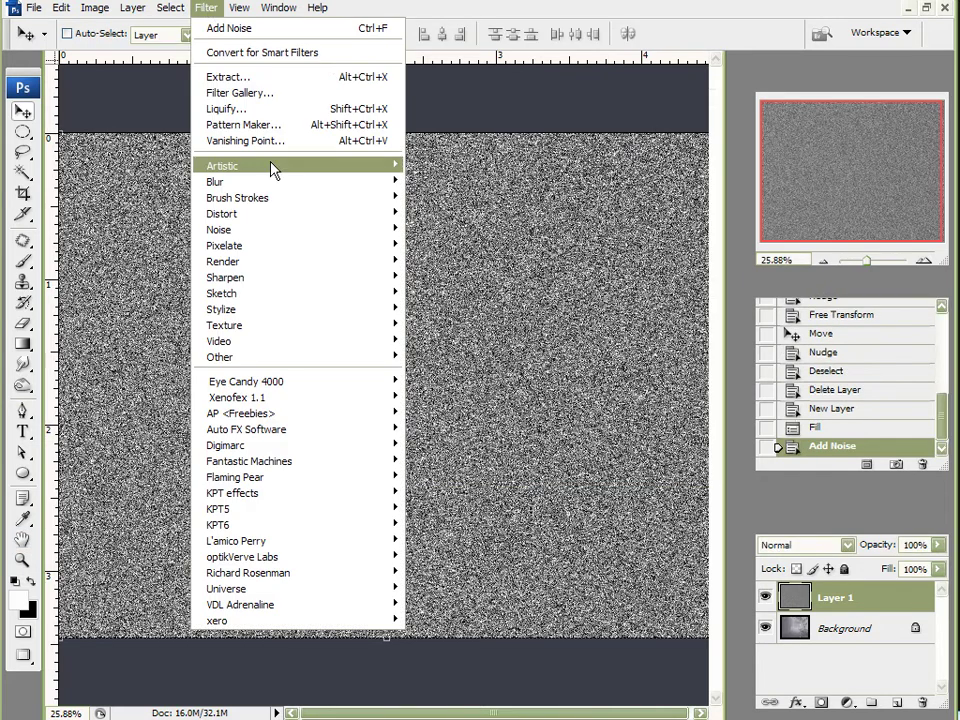
mouse_move(306, 186)
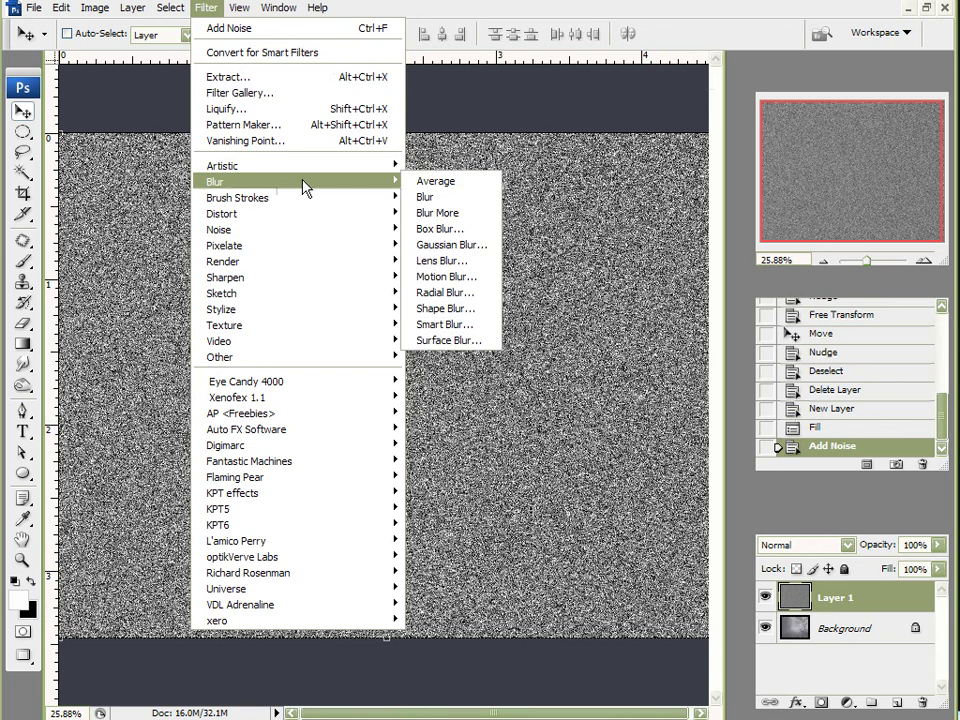
click(476, 242)
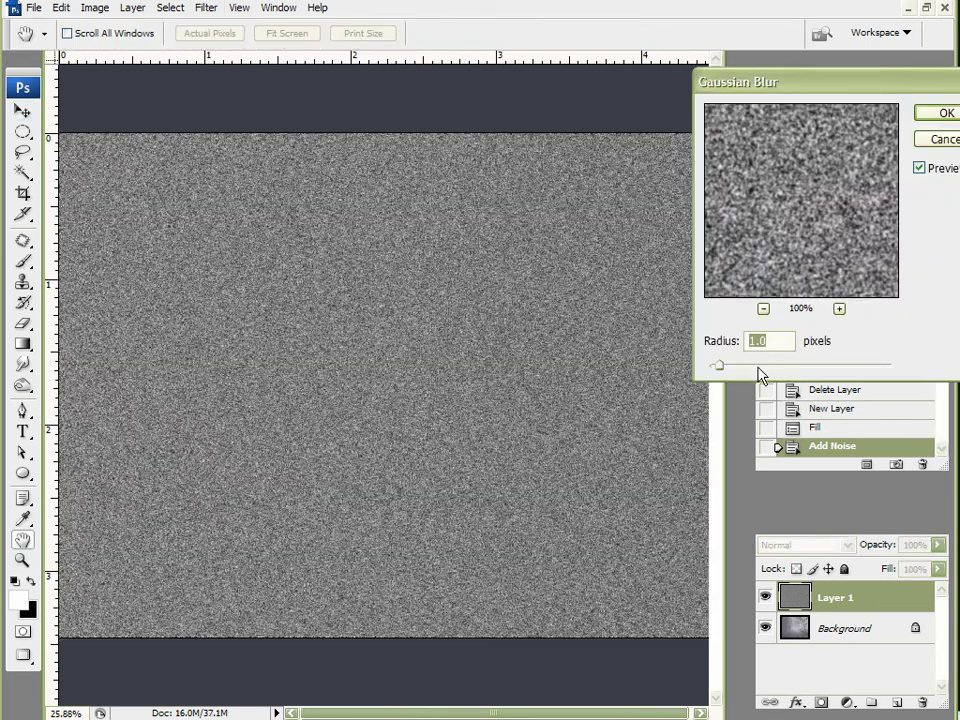
mouse_move(721, 367)
mouse_down()
mouse_move(739, 369)
mouse_move(731, 369)
mouse_up()
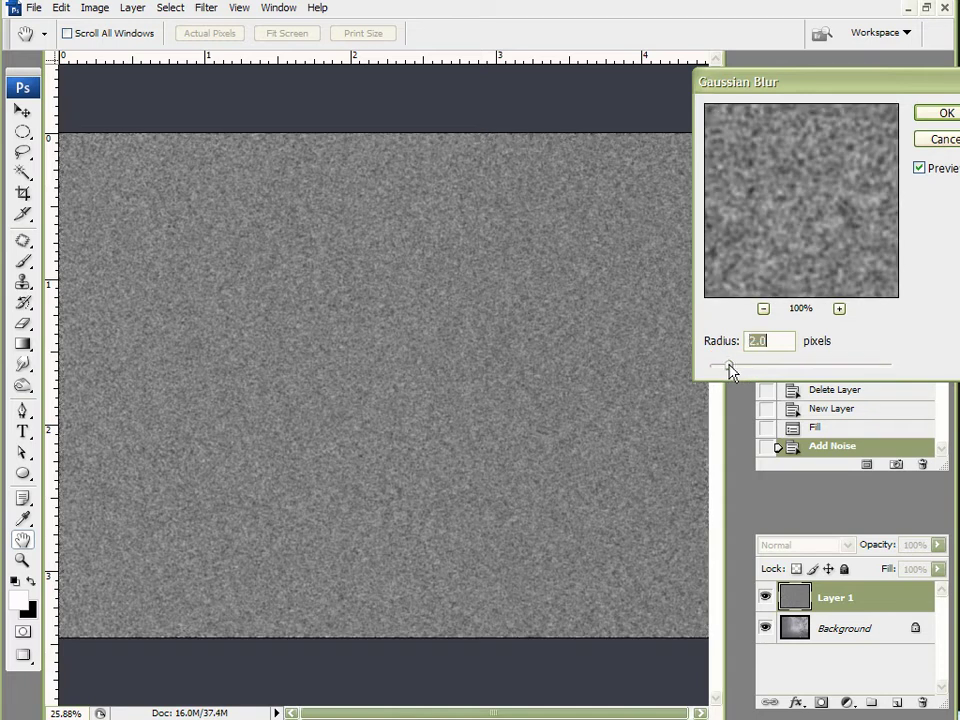
click(945, 113)
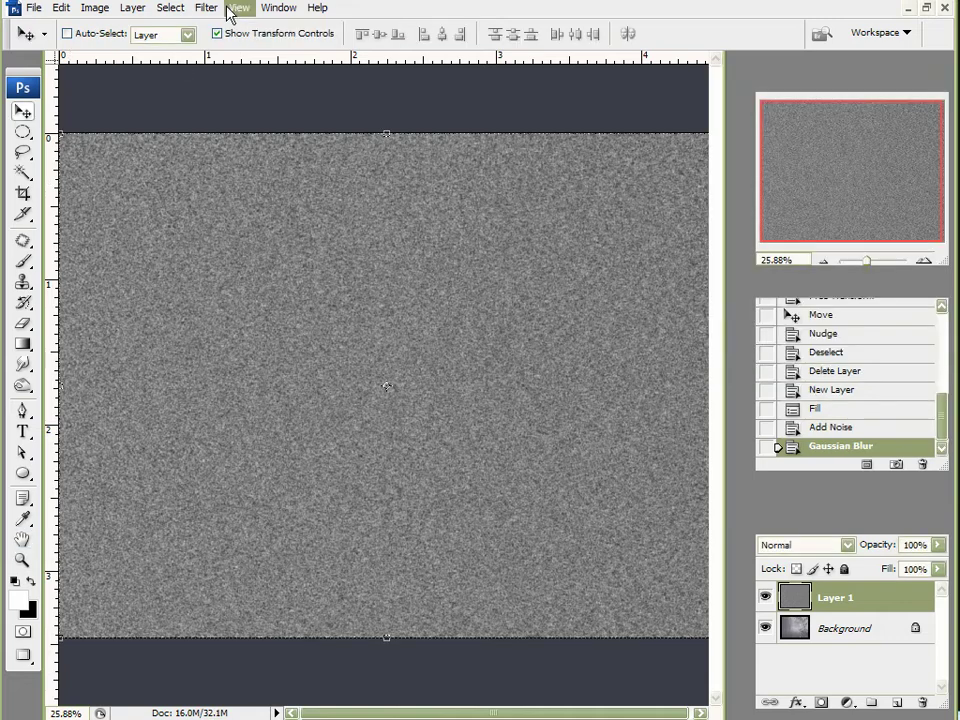
scroll(355, 273, up, 3)
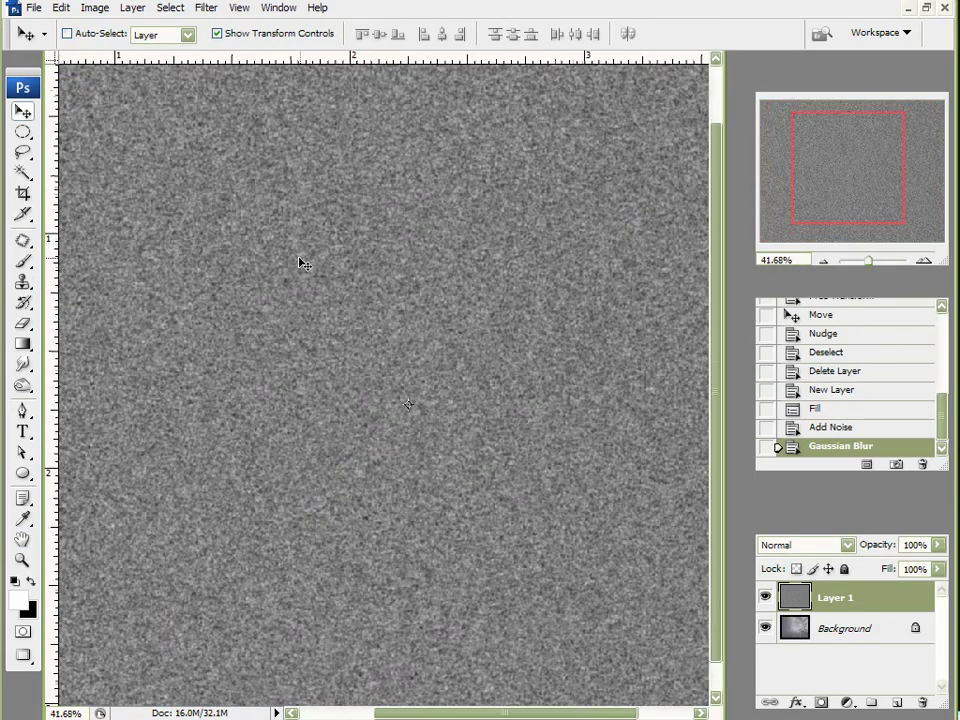
scroll(300, 264, down, 1)
click(95, 7)
mouse_move(120, 53)
click(287, 57)
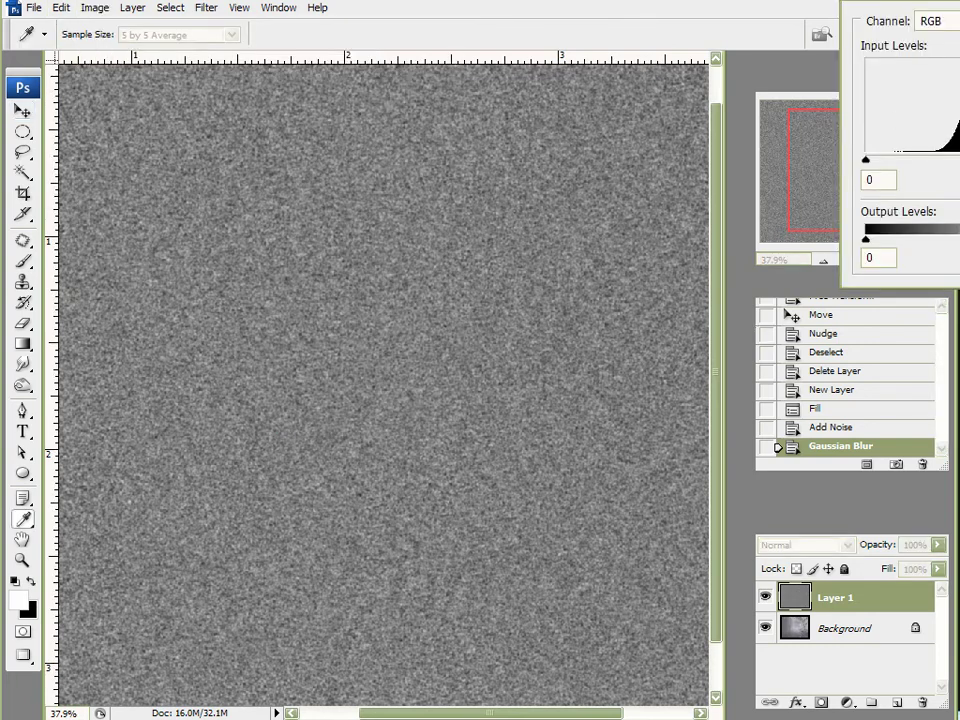
click(664, 225)
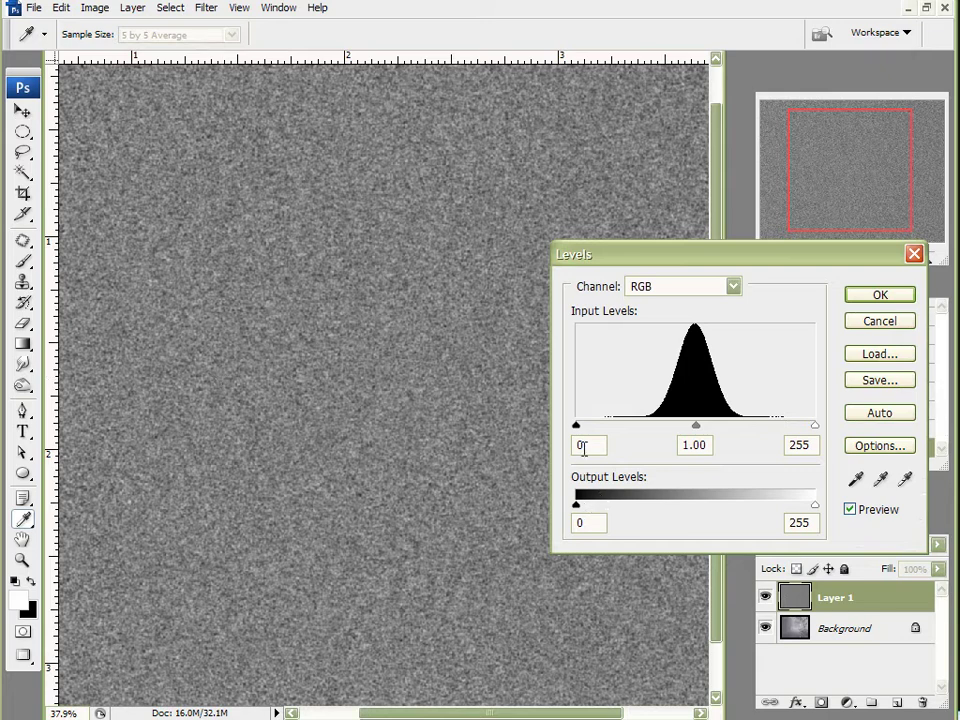
drag(577, 428, 713, 424)
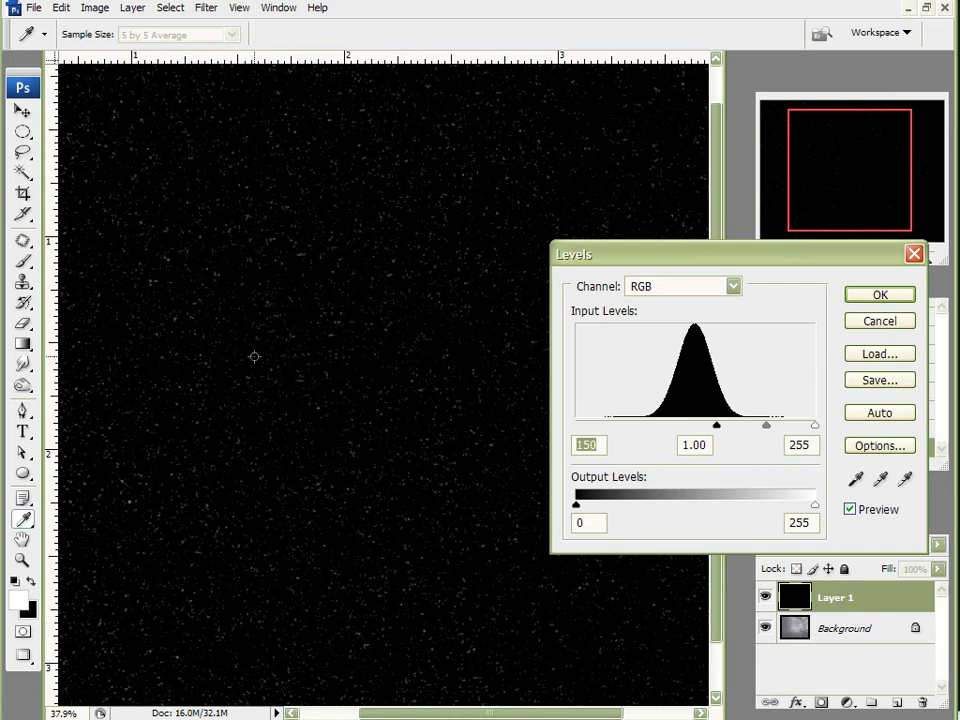
click(887, 322)
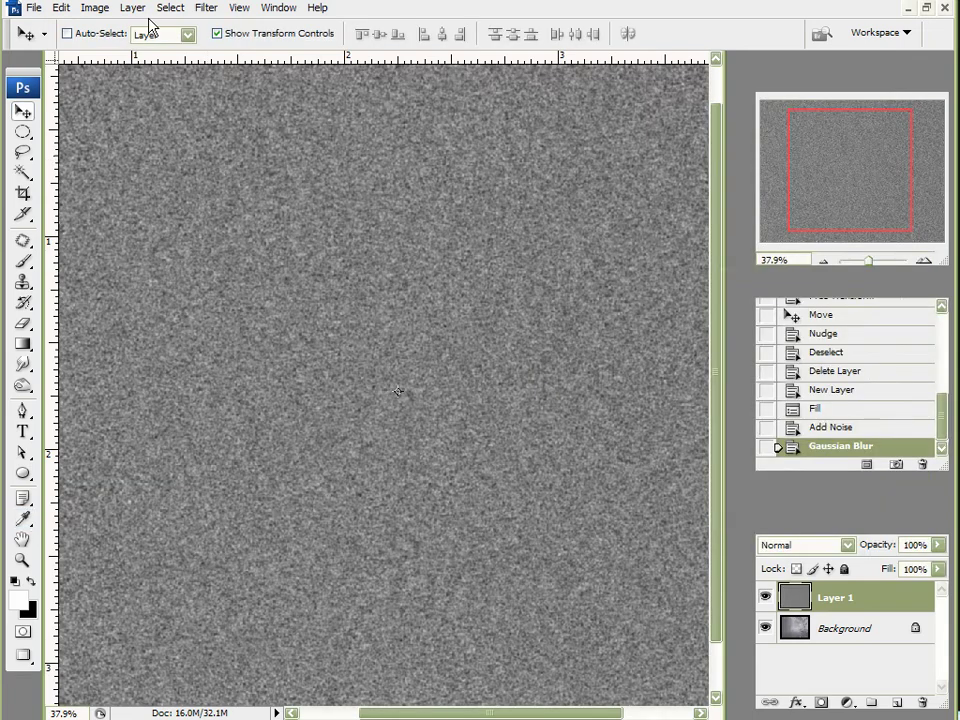
Try a repeated Gaussian Blur with a Levels black input of 134, and revert to the first blur.
click(205, 12)
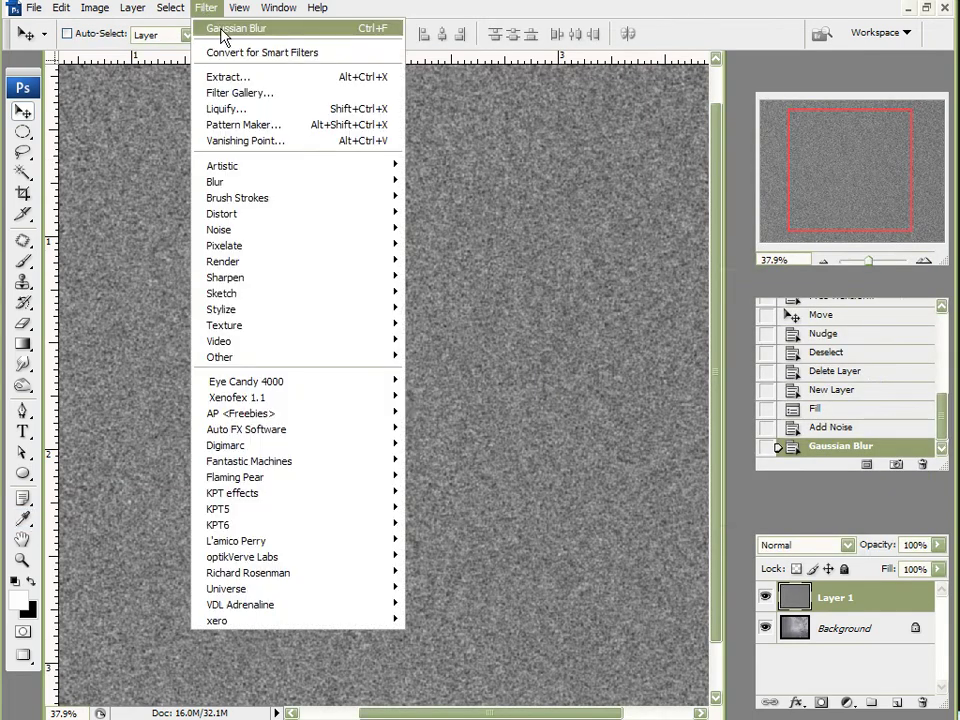
click(214, 30)
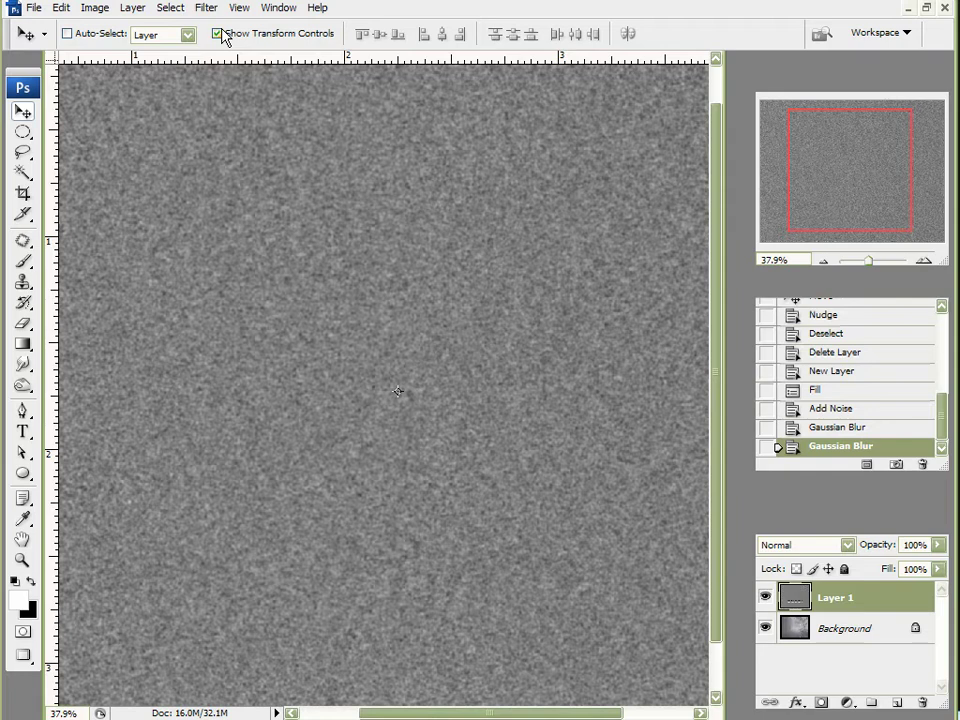
click(96, 8)
mouse_move(195, 54)
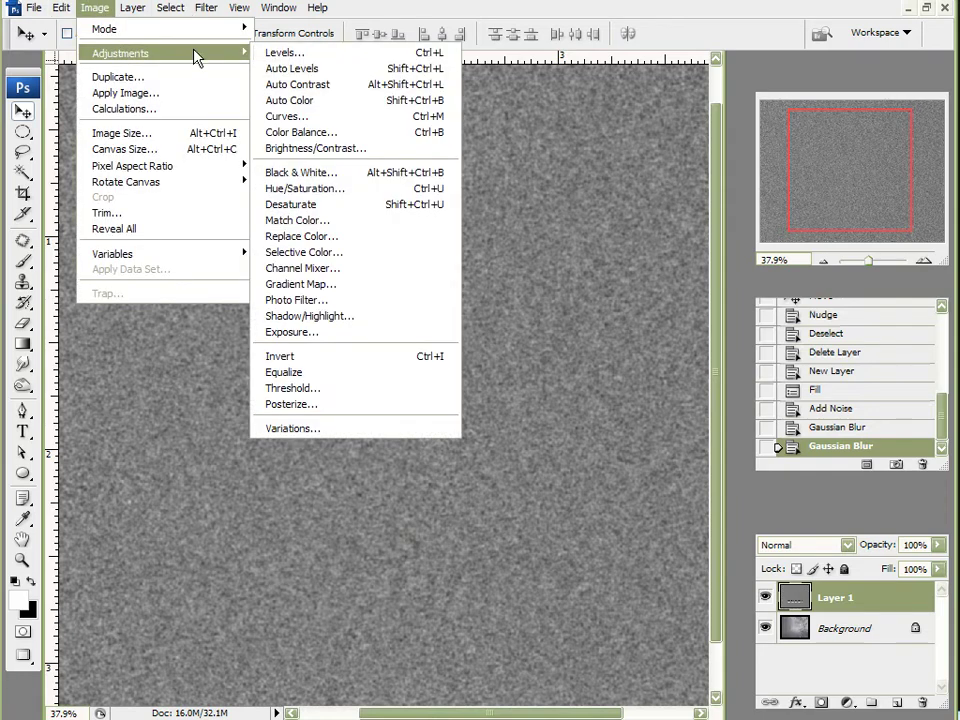
click(281, 55)
drag(576, 425, 701, 411)
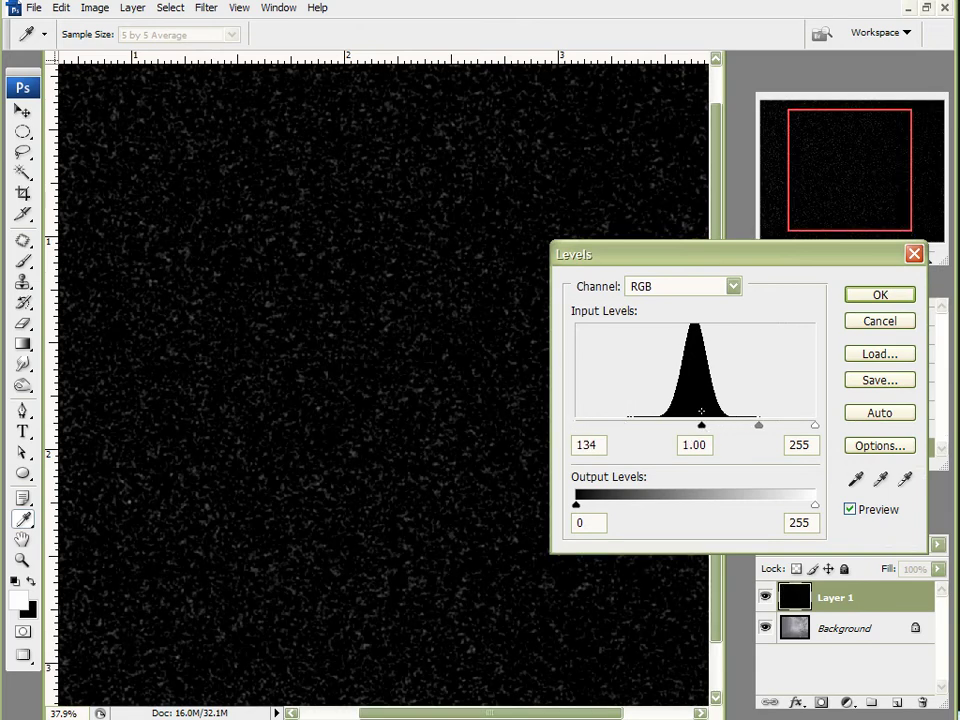
click(900, 322)
click(851, 428)
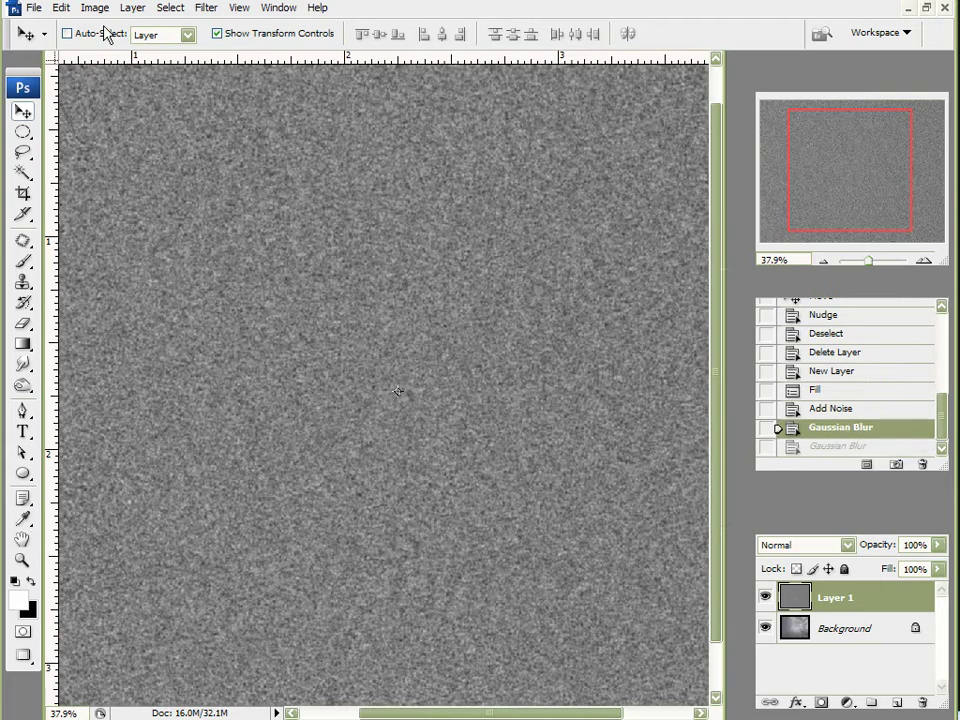
Apply a second Gaussian Blur to the noise layer with a radius of 1 pixel.
click(203, 18)
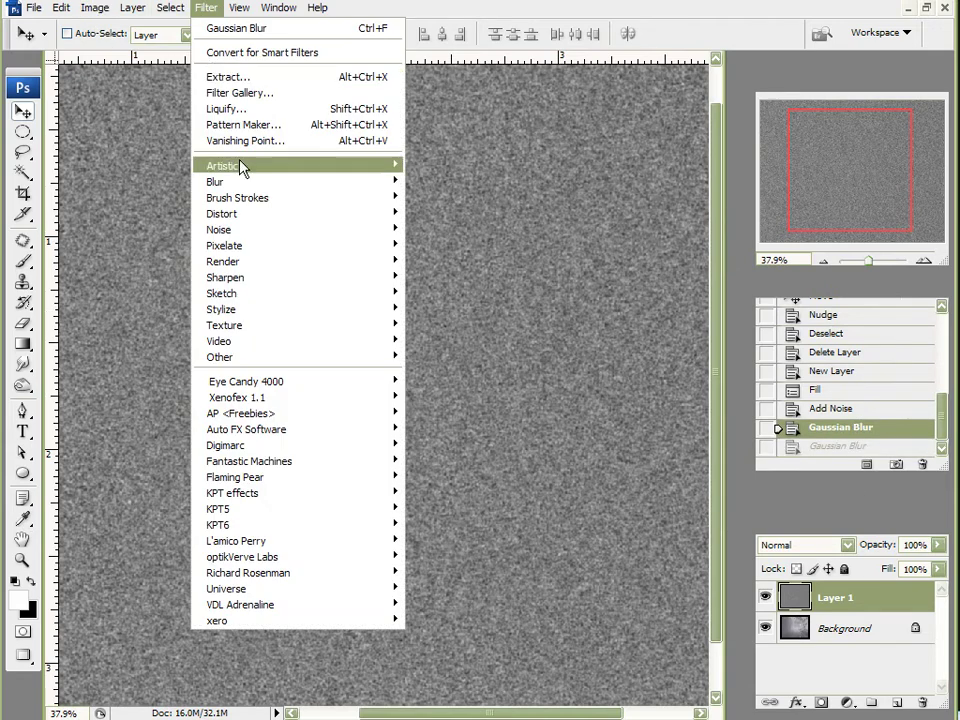
mouse_move(240, 183)
click(452, 245)
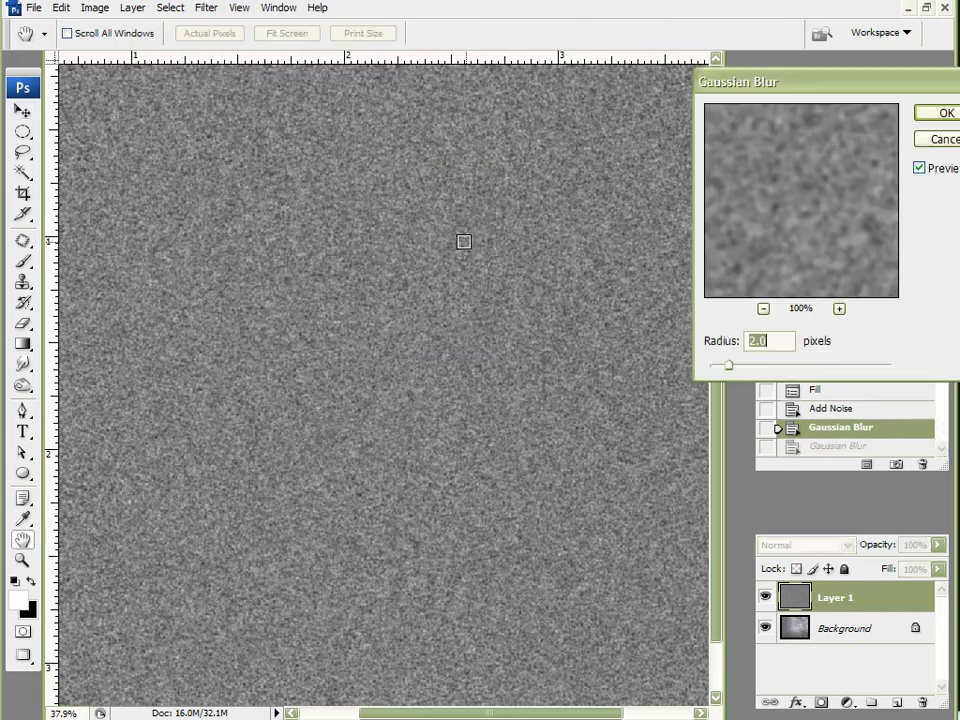
click(665, 336)
text(1)
click(950, 114)
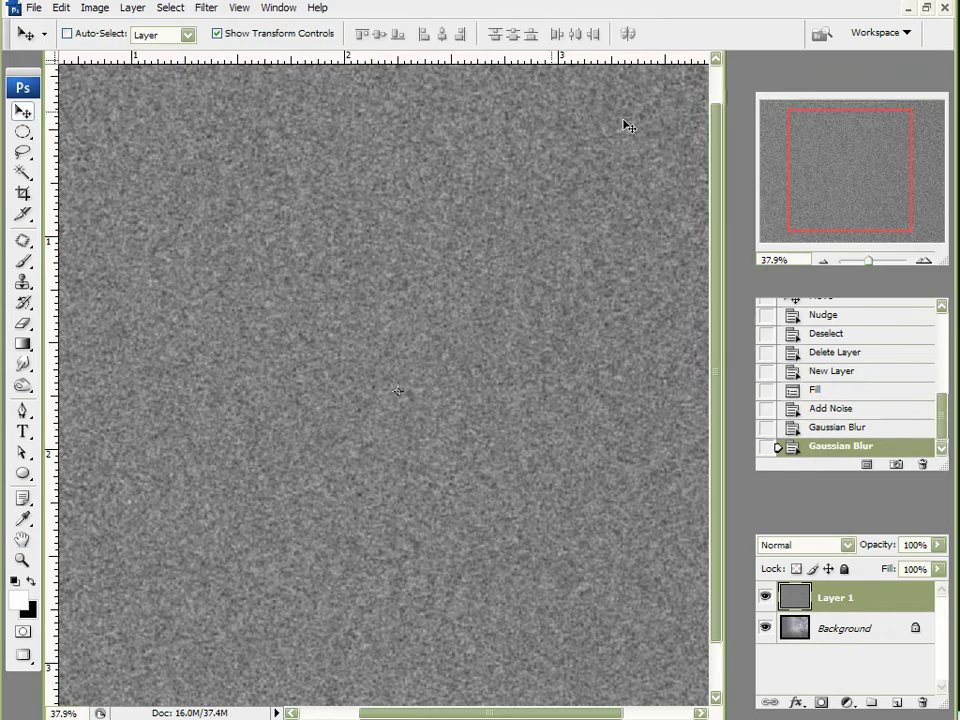
Darken the blurred noise with a Levels adjustment, setting the RGB black input level to 144.
click(92, 8)
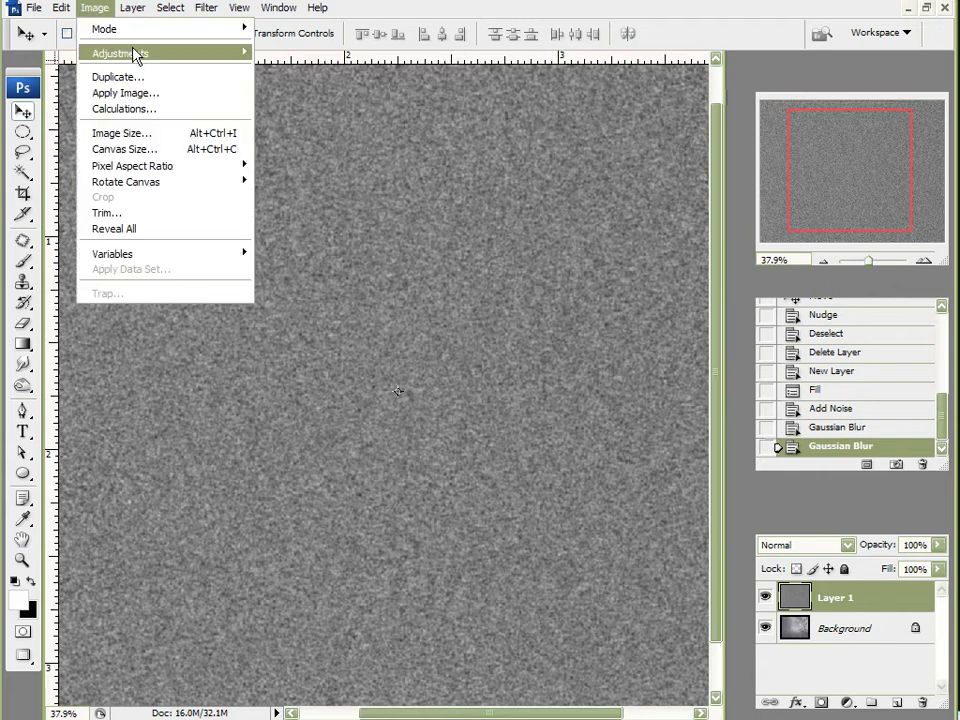
mouse_move(99, 34)
click(232, 34)
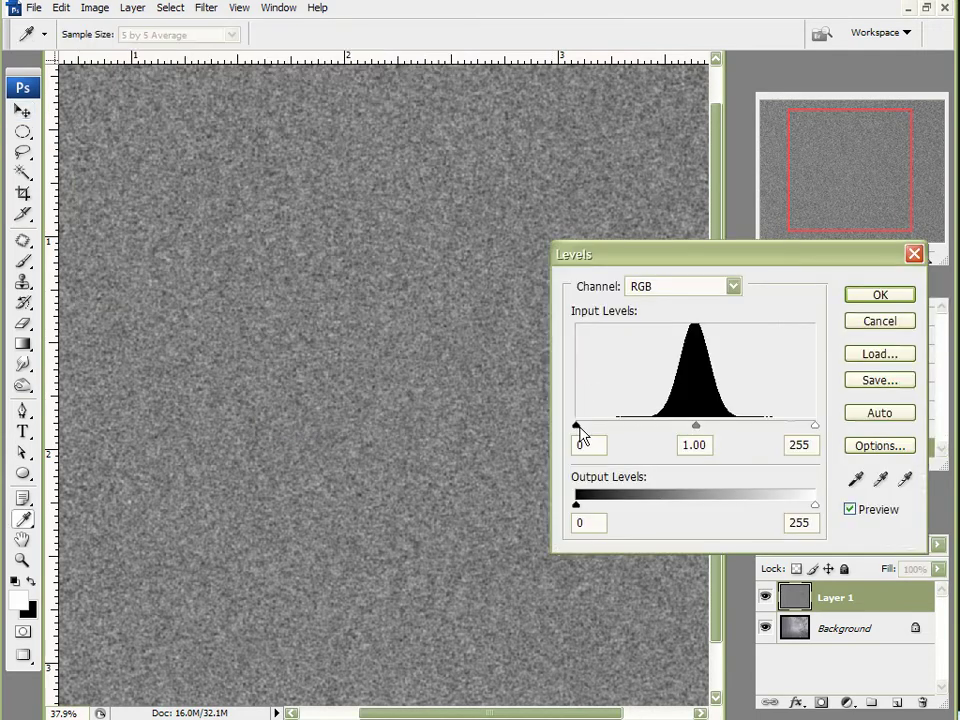
click(697, 428)
drag(577, 426, 712, 431)
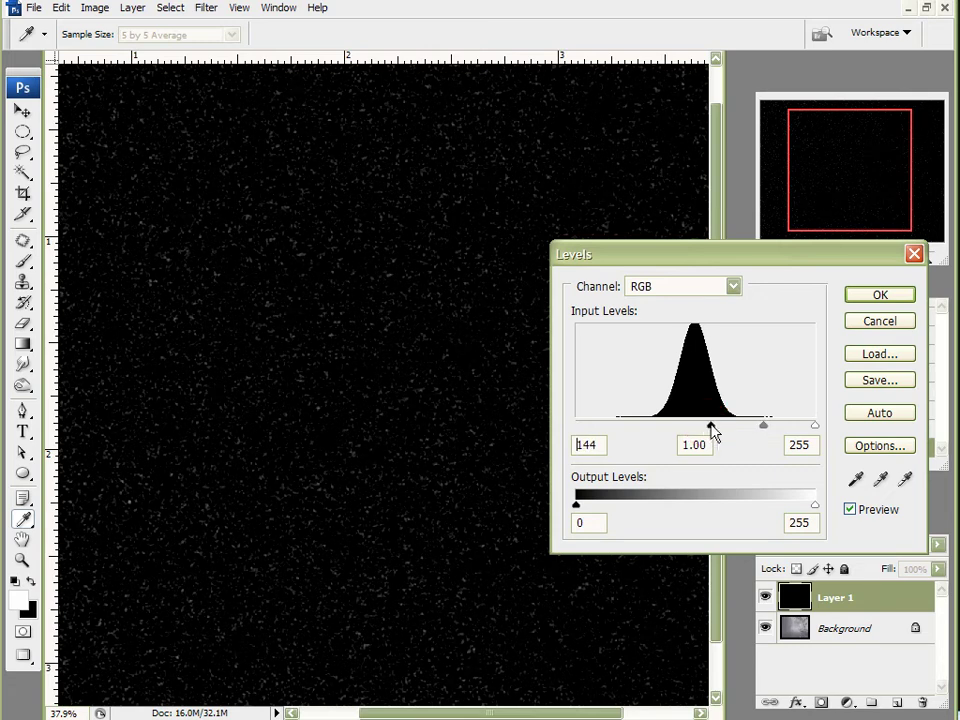
click(861, 300)
key(v)
Load the RGB composite channel's bright specks as a selection.
key(ctrl+0)
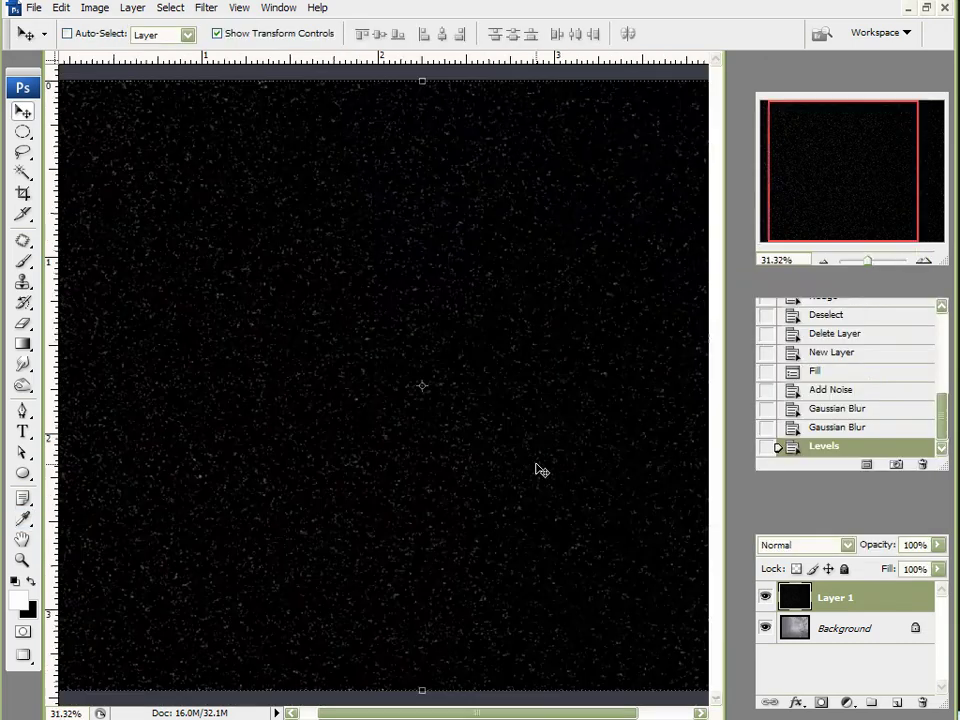
key(ctrl+minus)
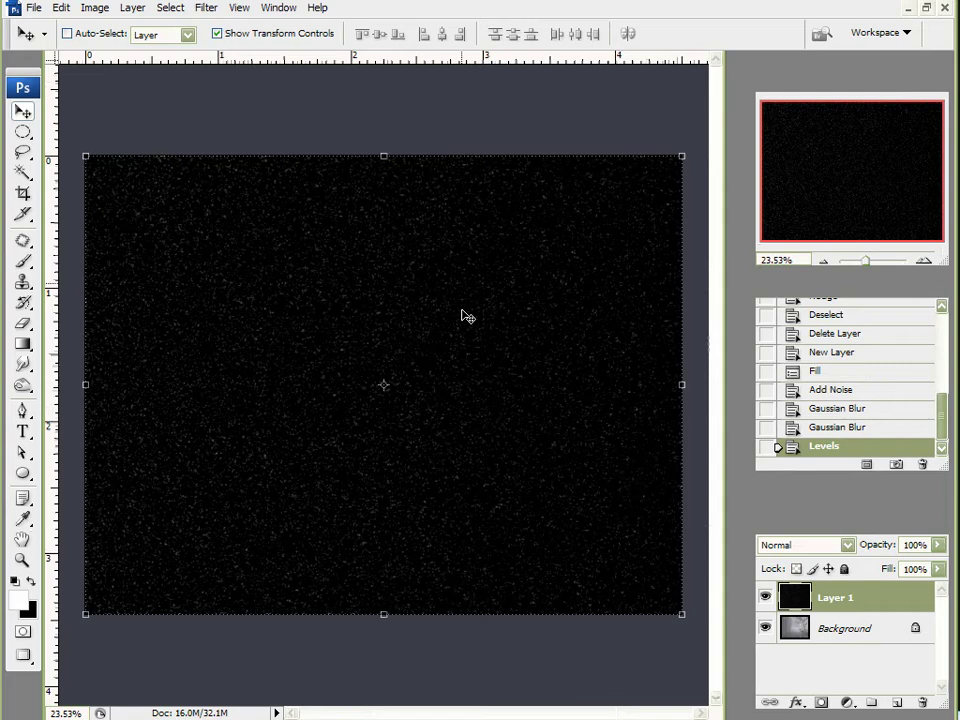
key(ctrl+0)
key(ctrl+minus)
click(839, 528)
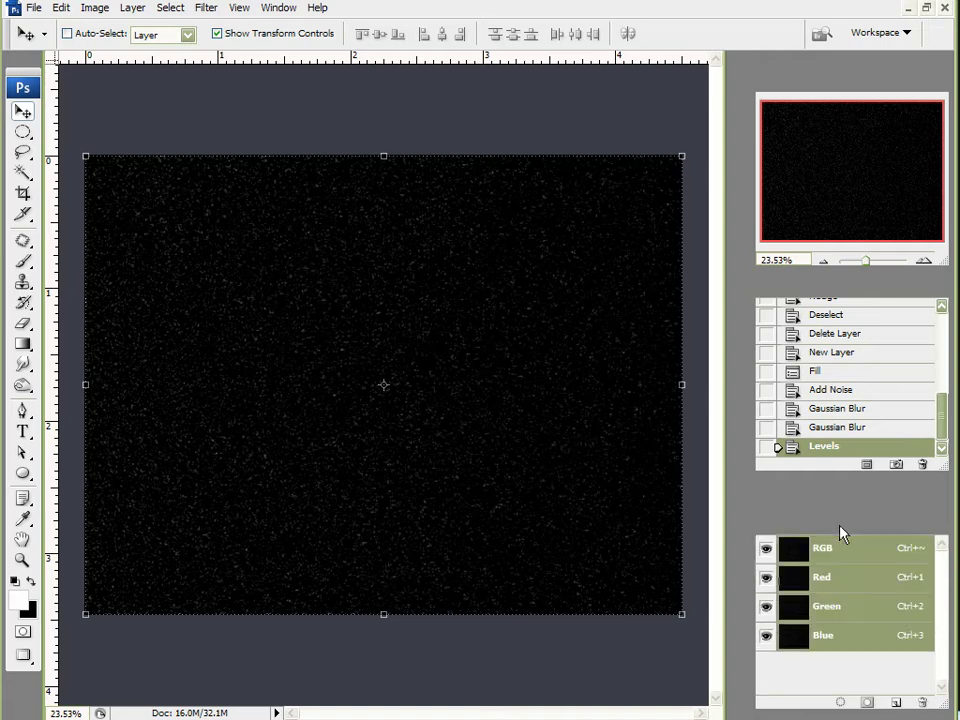
ctrl+click(794, 553)
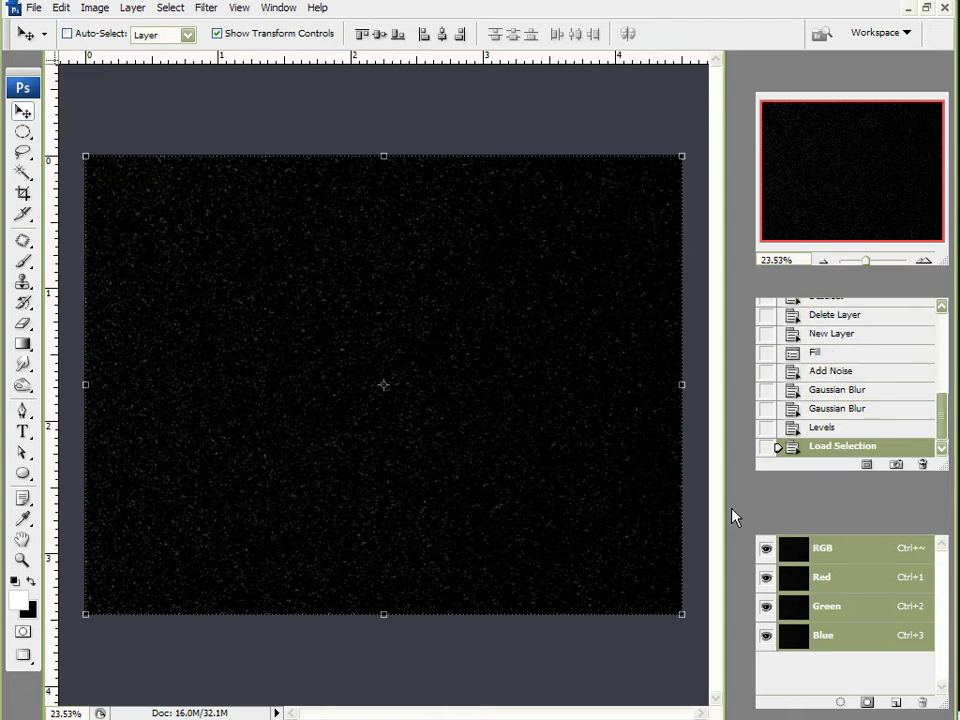
Add a new layer above Layer 1 and fill the loaded selection with the white foreground color.
click(792, 528)
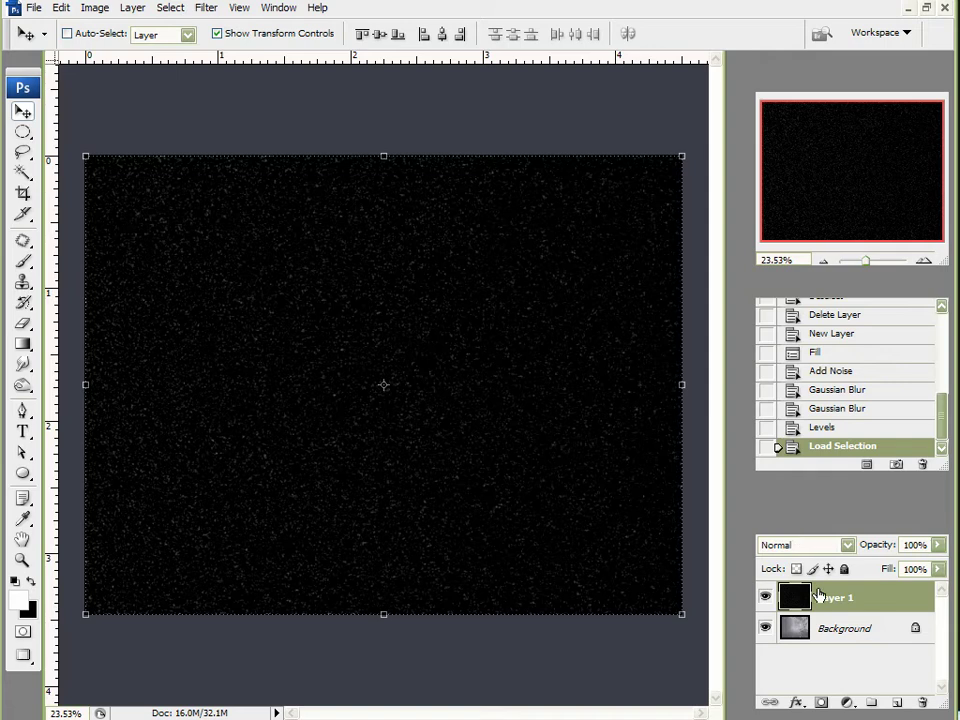
click(897, 703)
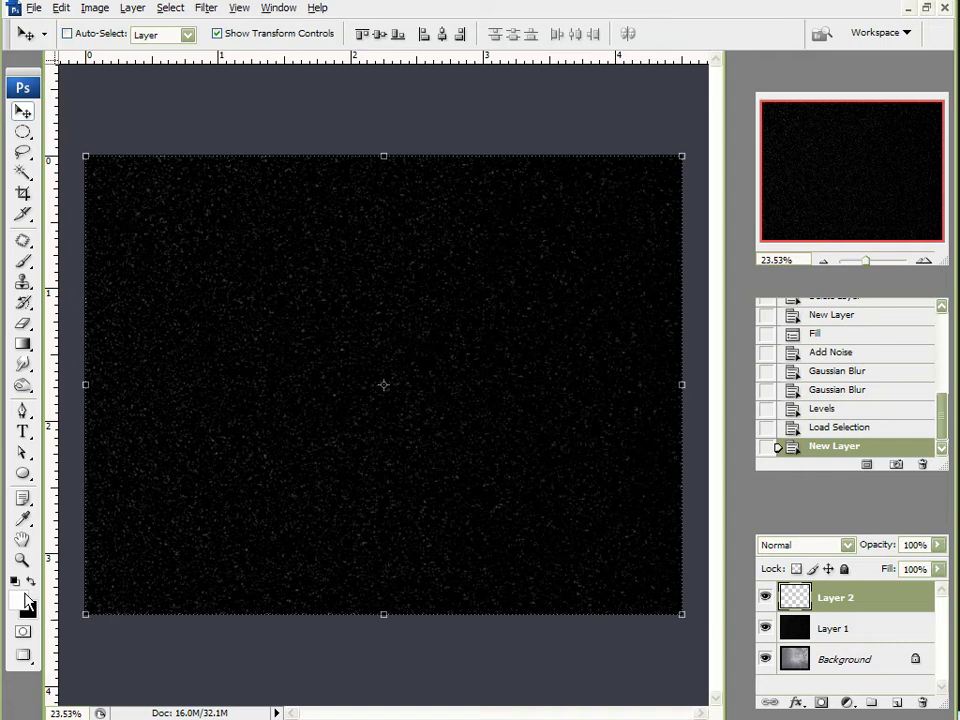
key(alt+BackSpace)
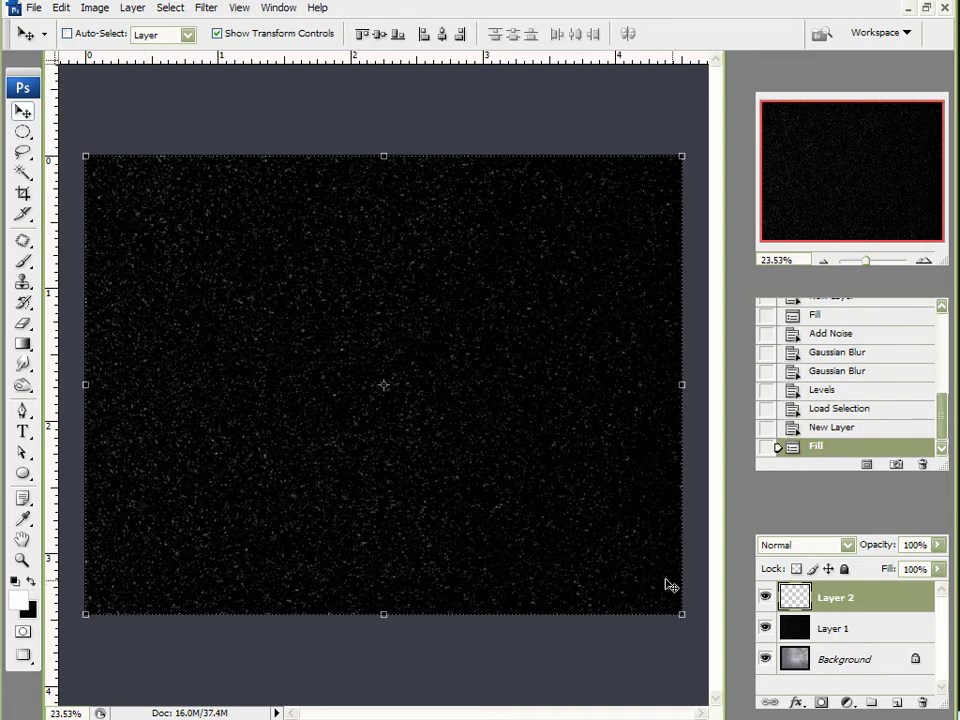
Hide Layer 1 to expose the white specks over the street picture, and clear the selection.
click(765, 628)
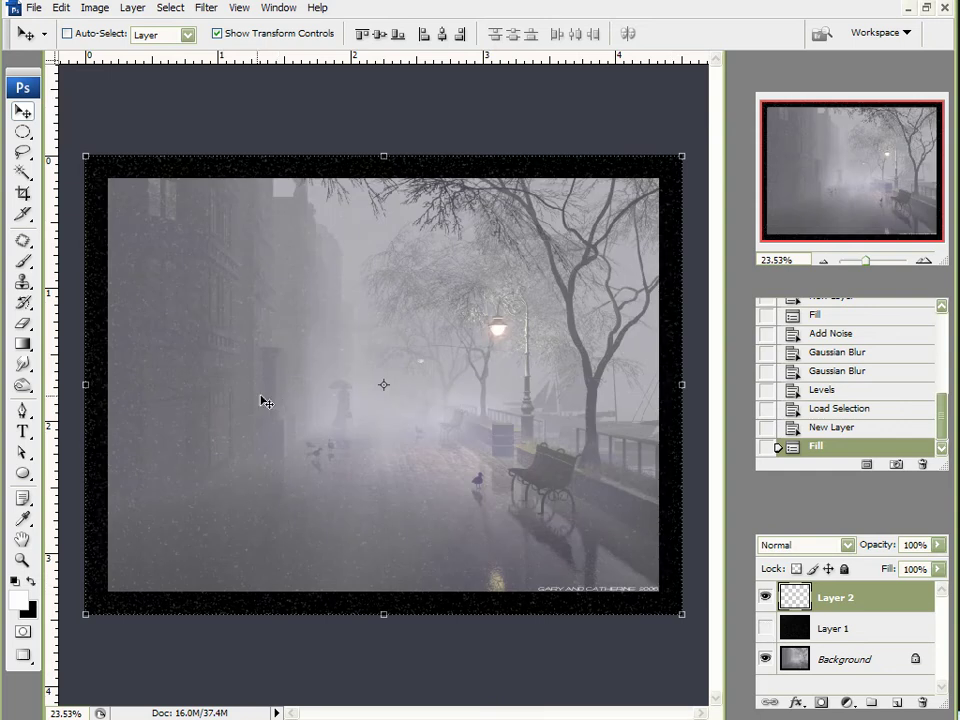
scroll(285, 405, up, 2)
scroll(254, 402, up, 1)
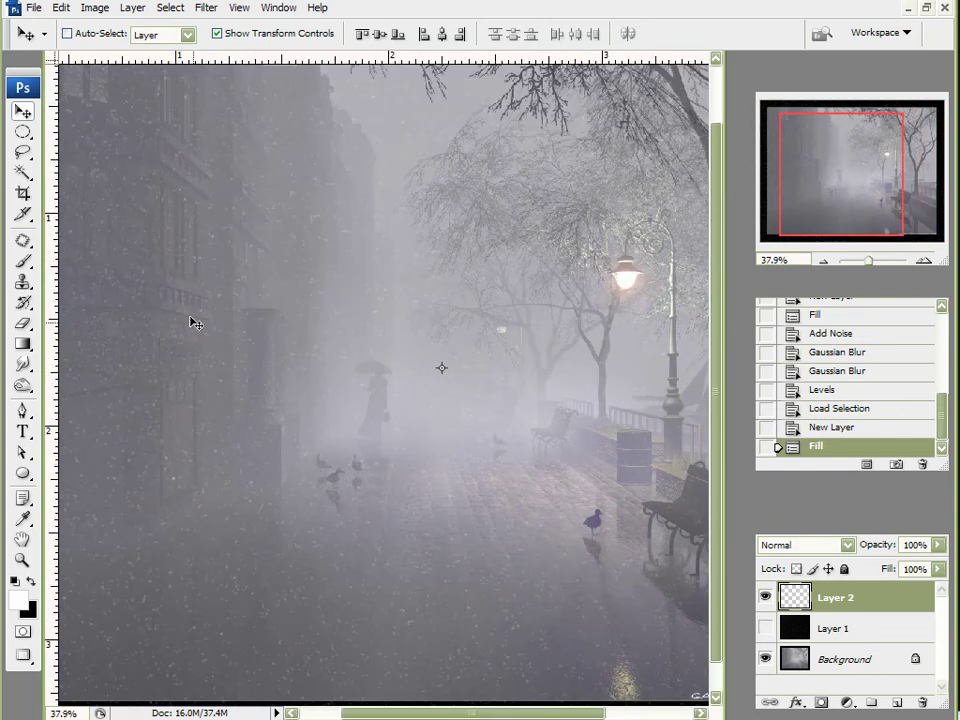
scroll(275, 459, down, 2)
scroll(273, 458, down, 1)
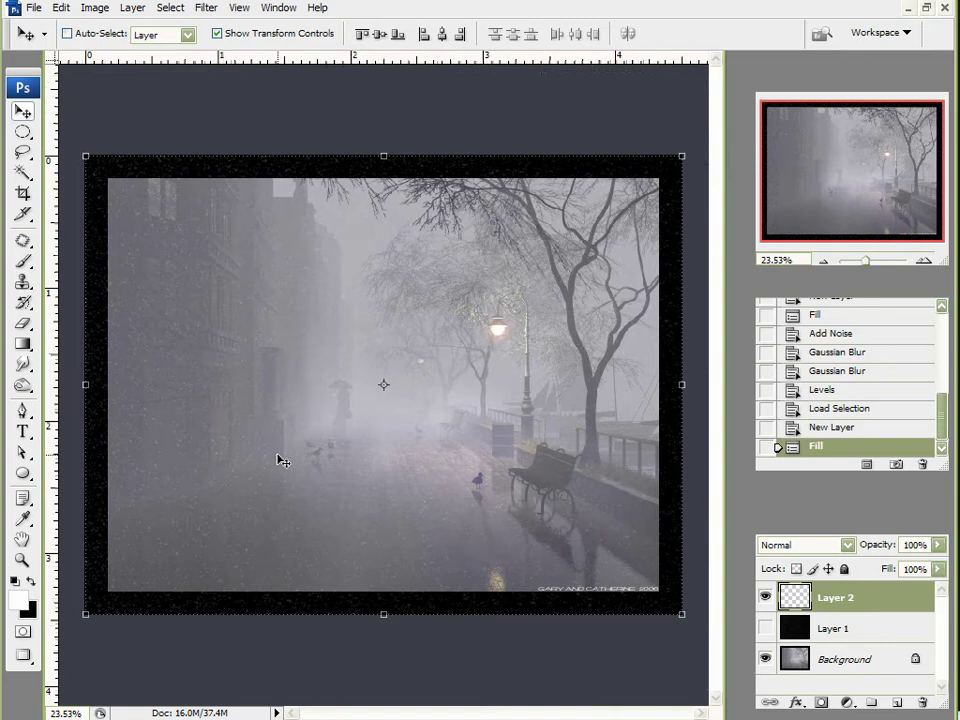
key(ctrl+d)
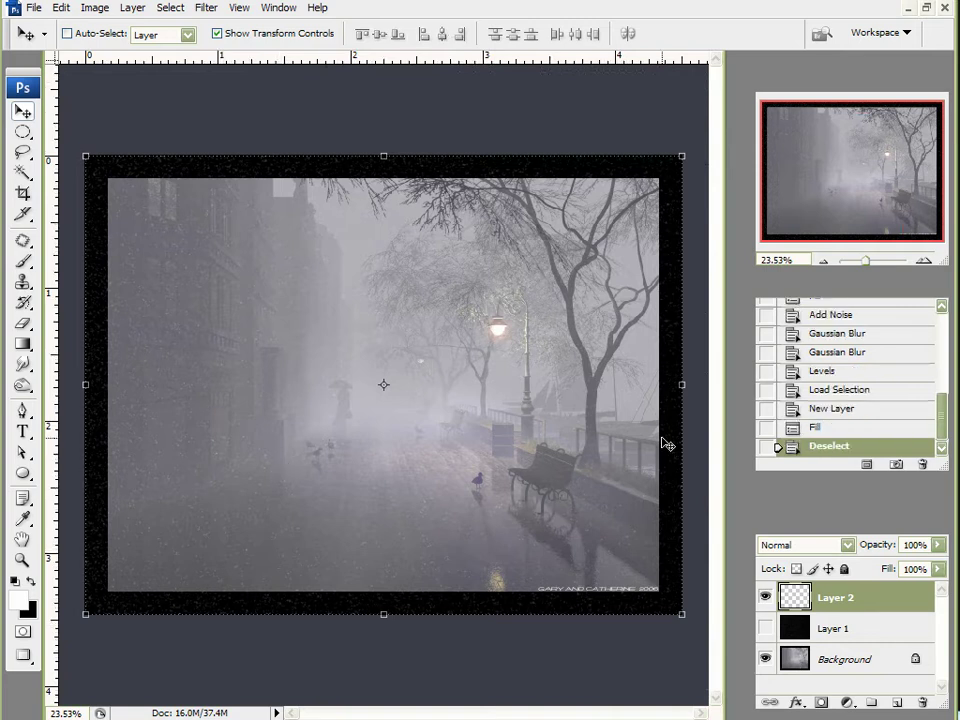
Show Layer 1 again and delete it.
scroll(690, 495, down, 1)
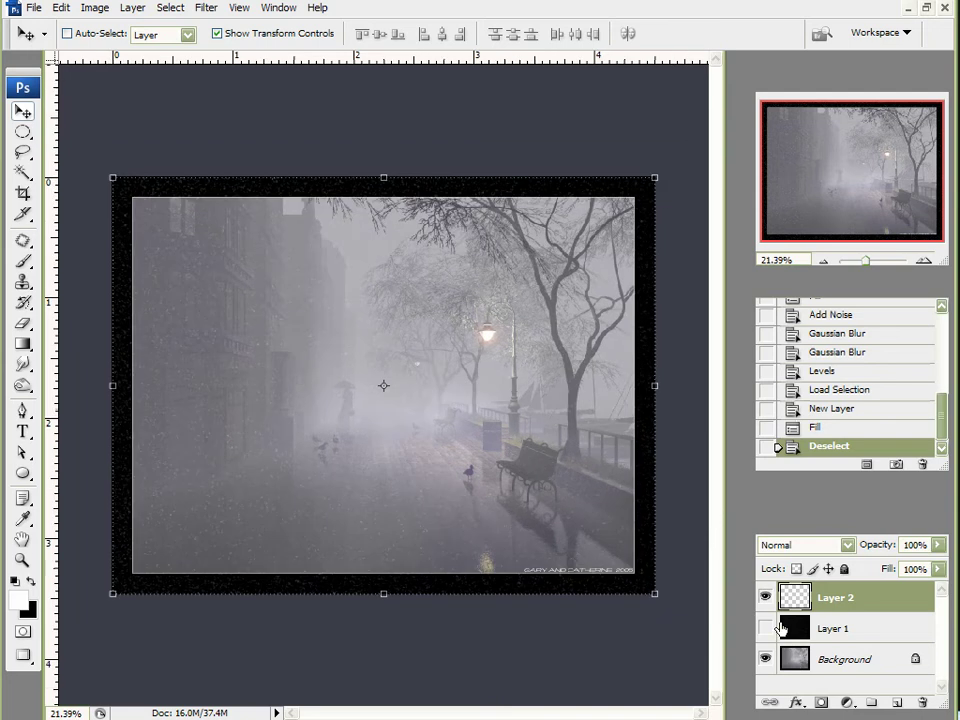
click(764, 627)
drag(880, 678, 922, 702)
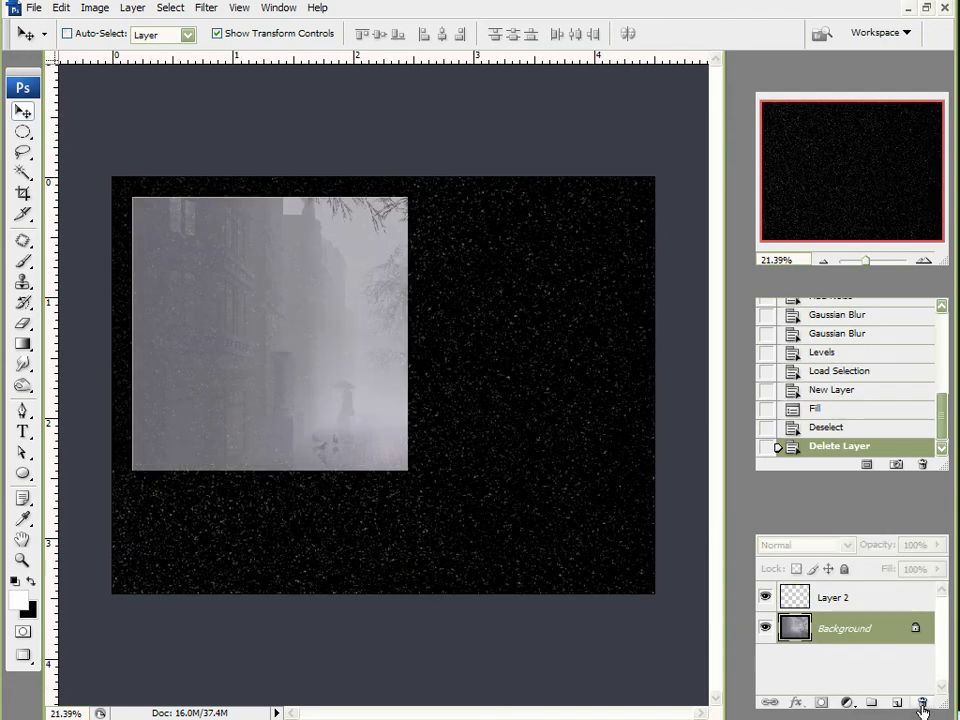
Duplicate Layer 2 and shift the copy left by about half the image width.
click(839, 600)
drag(843, 604, 899, 703)
drag(384, 446, 332, 447)
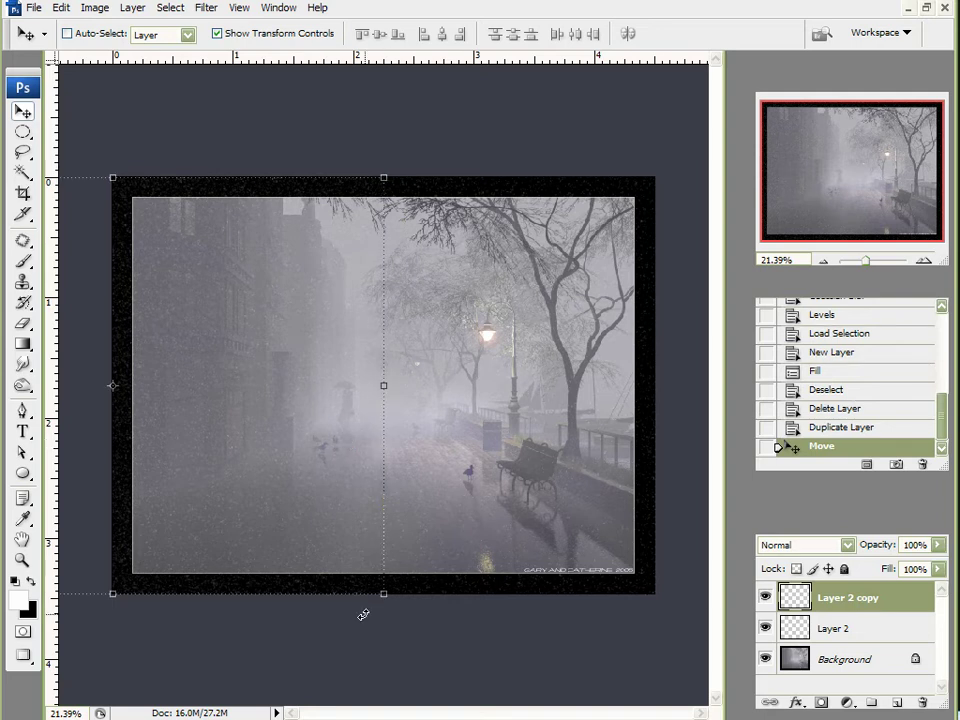
Move the original Layer 2 right by about half the image width, so its left edge sits at the picture's centre.
click(838, 630)
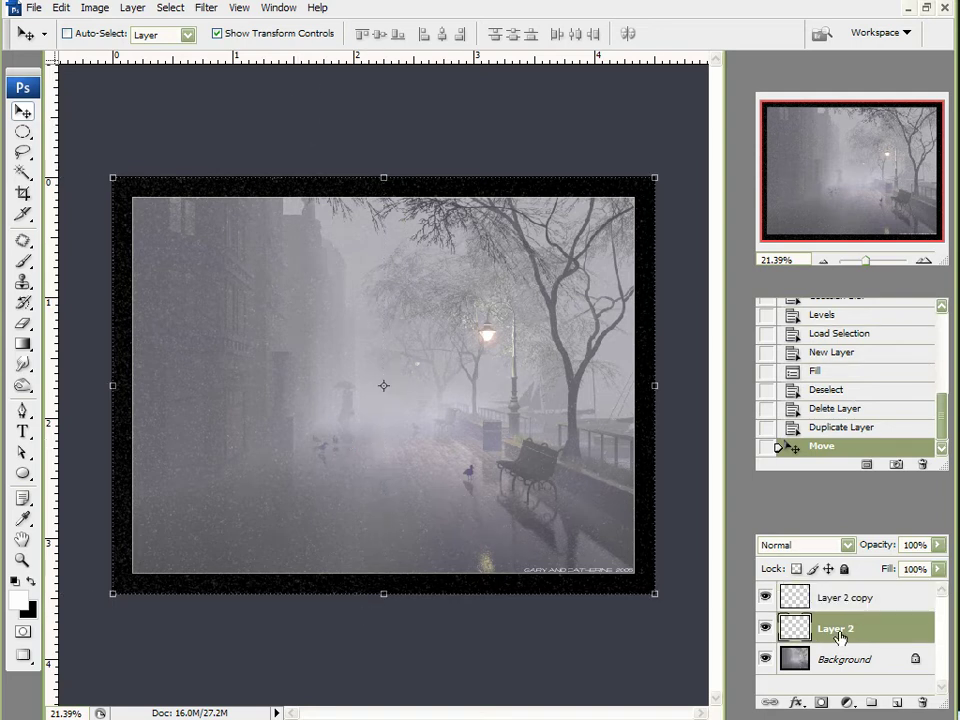
drag(186, 423, 462, 418)
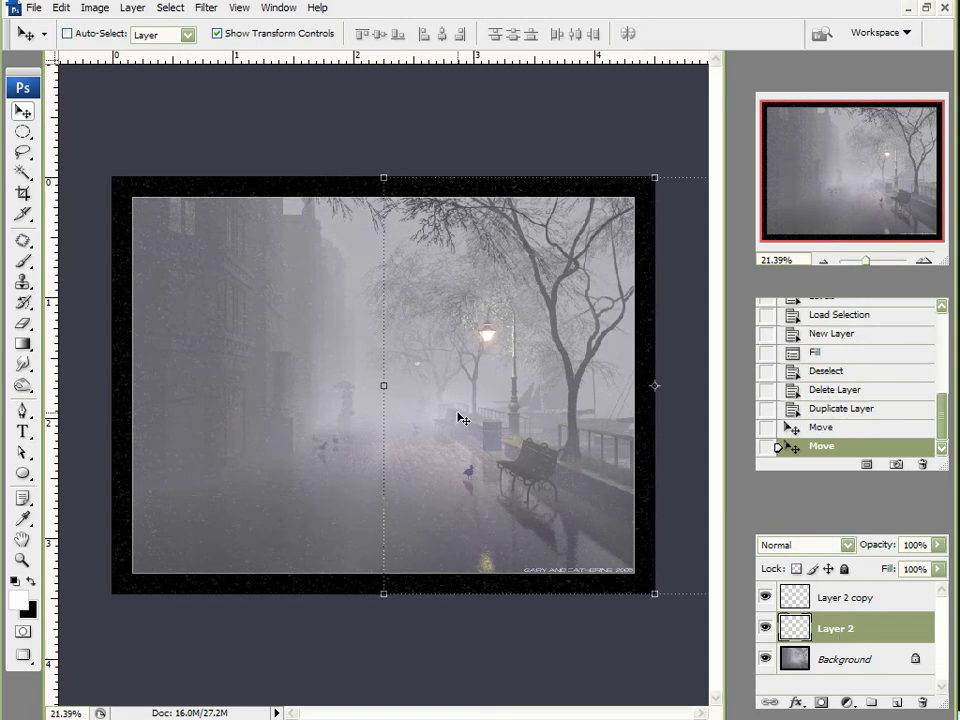
click(840, 597)
click(836, 622)
click(838, 600)
click(836, 624)
Open the Shear filter for Layer 2 copy and remove the intermediate points from its existing curve.
click(840, 597)
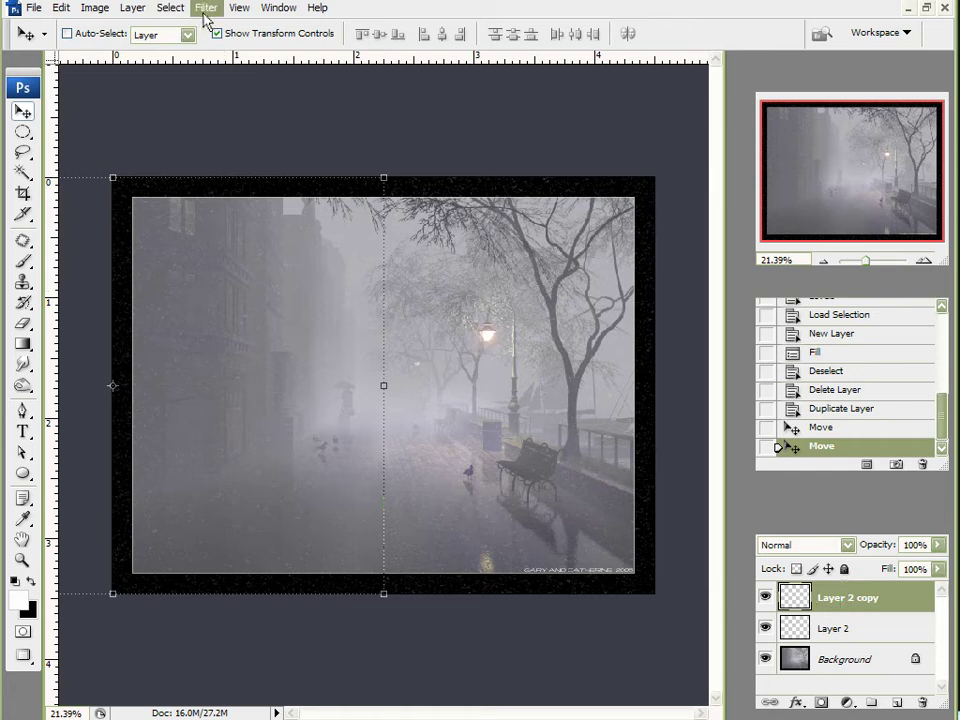
click(207, 10)
mouse_move(251, 229)
mouse_move(302, 210)
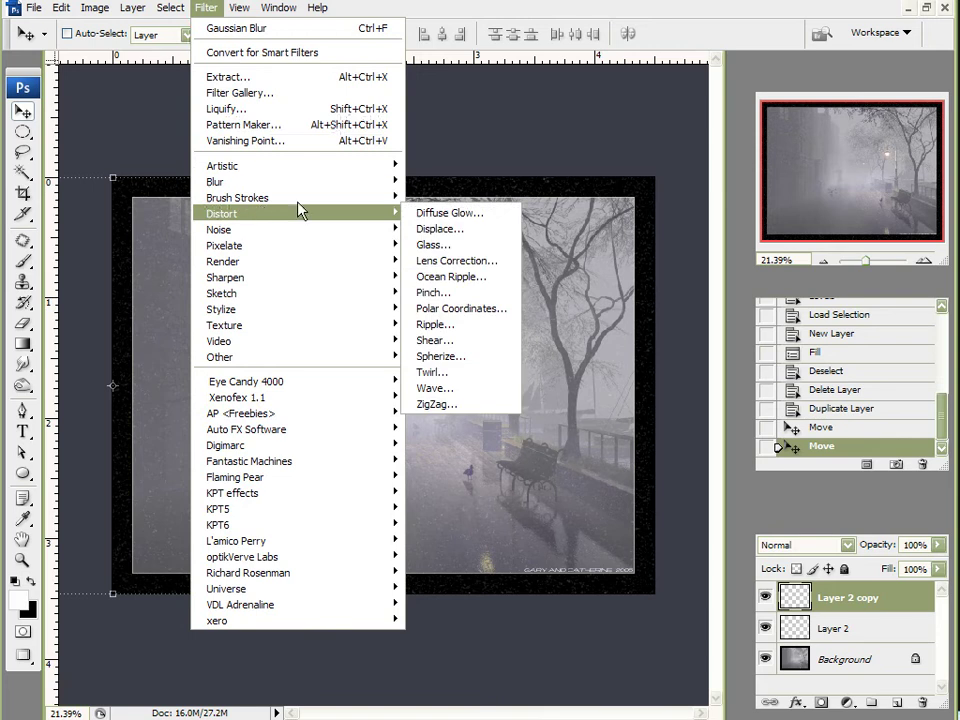
click(465, 342)
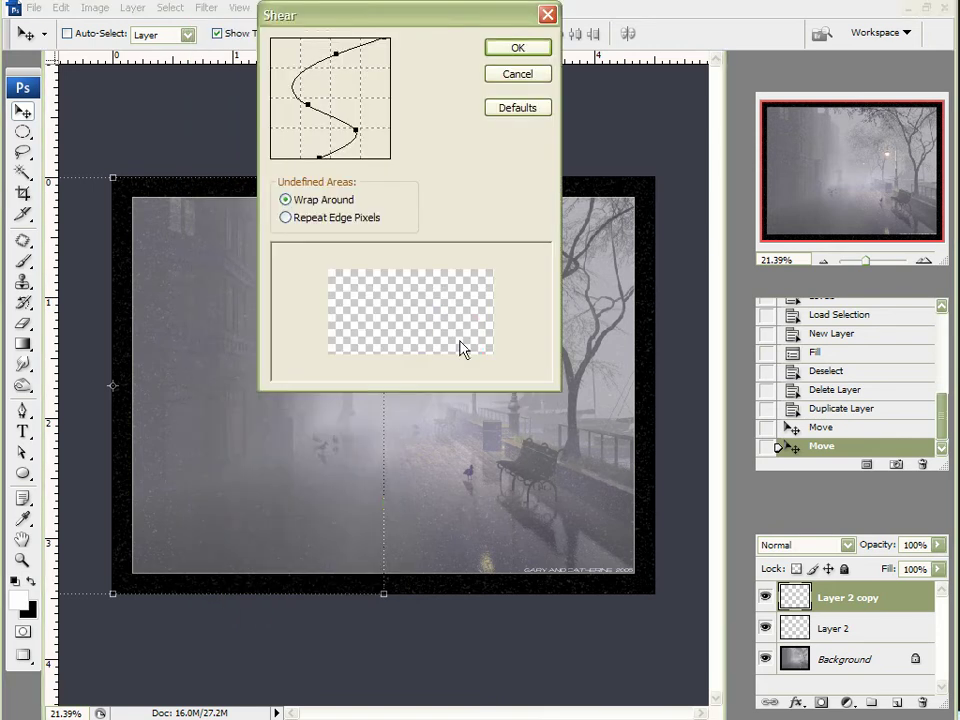
drag(356, 133, 725, 175)
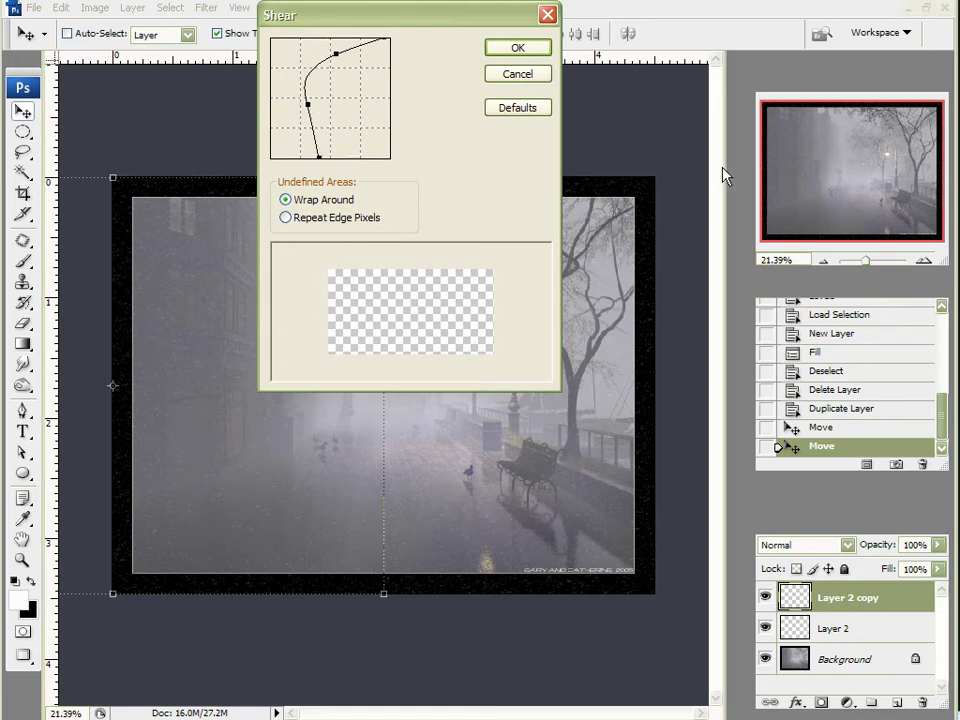
drag(310, 112, 522, 141)
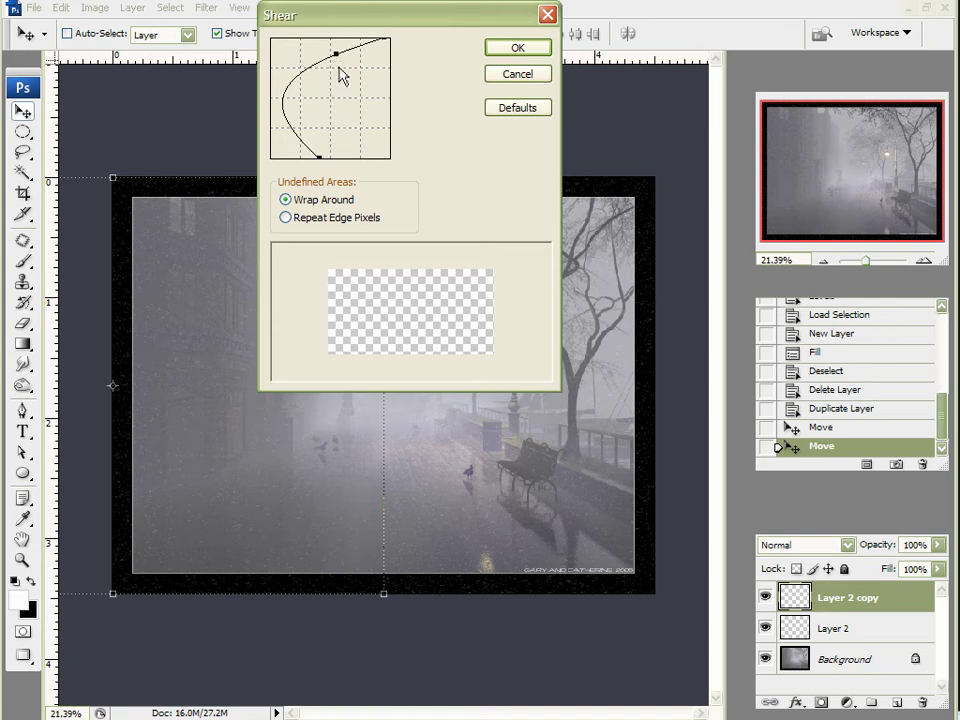
drag(336, 53, 533, 127)
Shape the shear curve into a gentle near-vertical S with two intermediate points and apply it with Wrap Around.
drag(386, 45, 325, 42)
drag(320, 158, 359, 159)
drag(343, 115, 329, 85)
drag(357, 158, 335, 157)
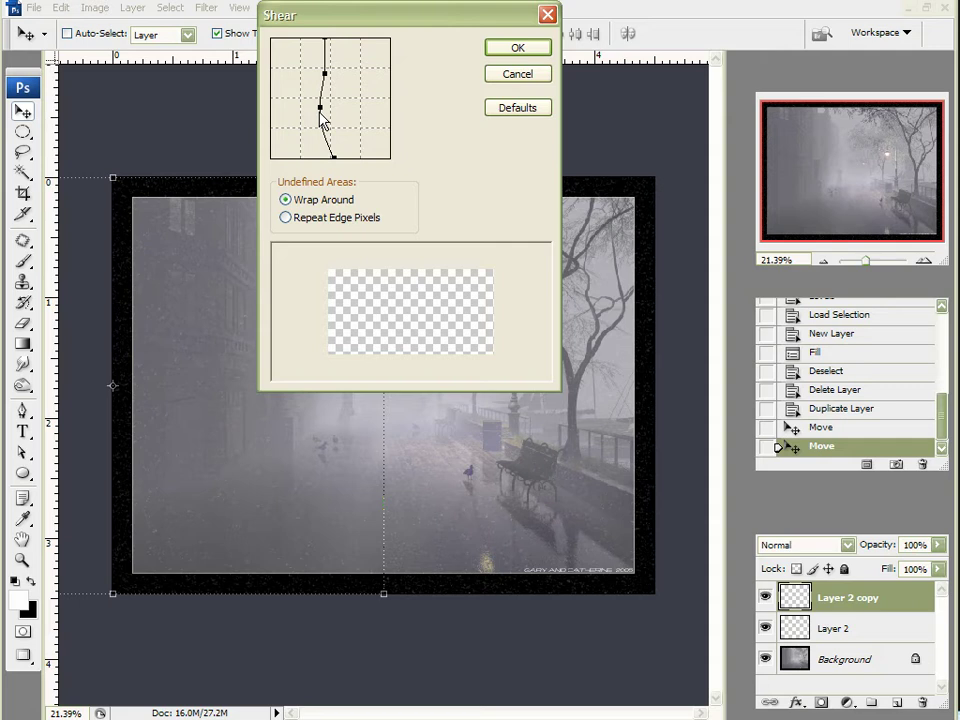
drag(328, 41, 329, 75)
click(329, 75)
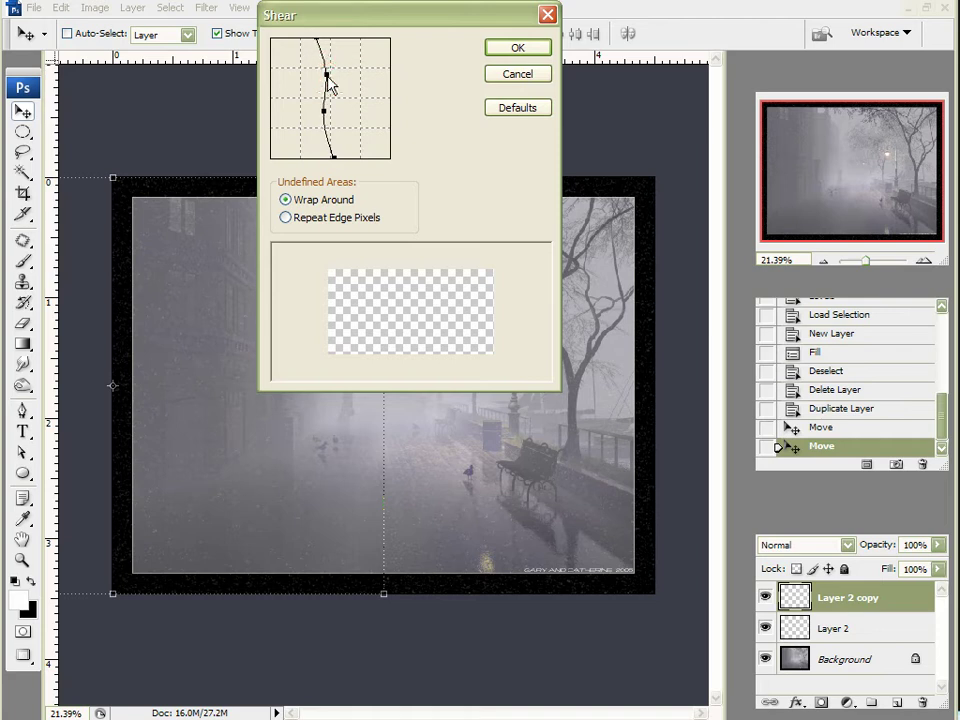
drag(323, 113, 323, 111)
drag(323, 112, 321, 117)
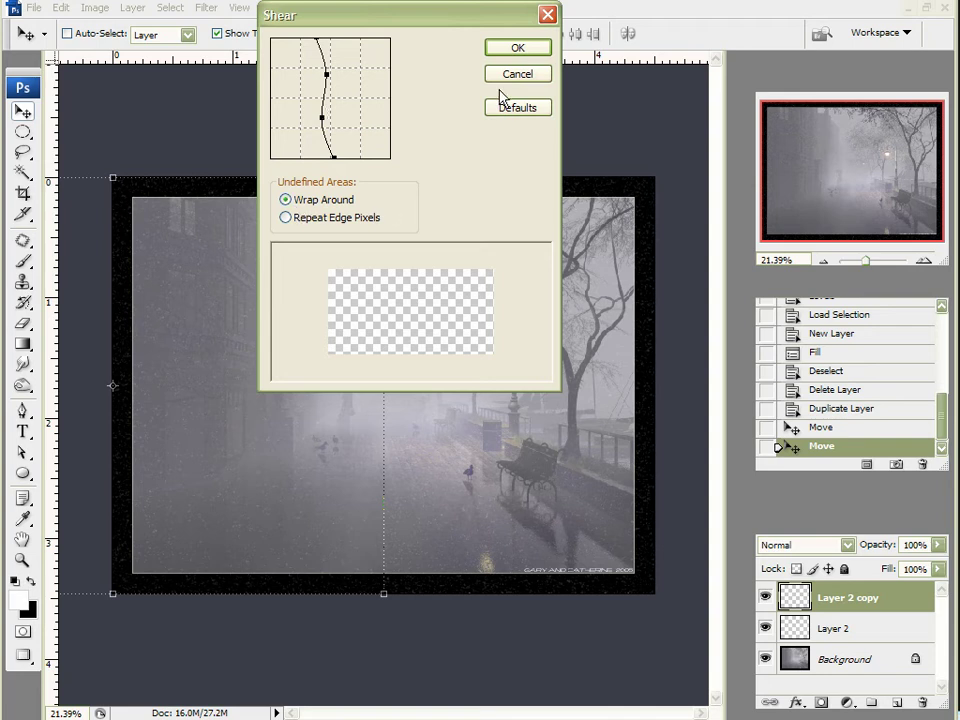
click(515, 47)
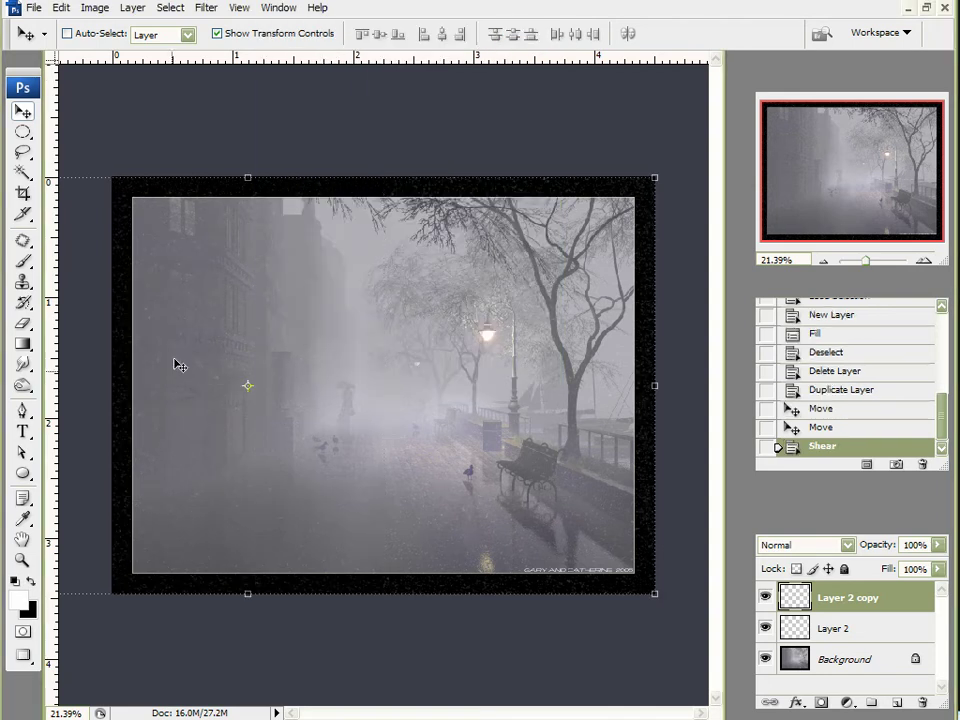
Compare the specks before and after the shear by switching between the last Move and Shear history states.
scroll(146, 376, up, 4)
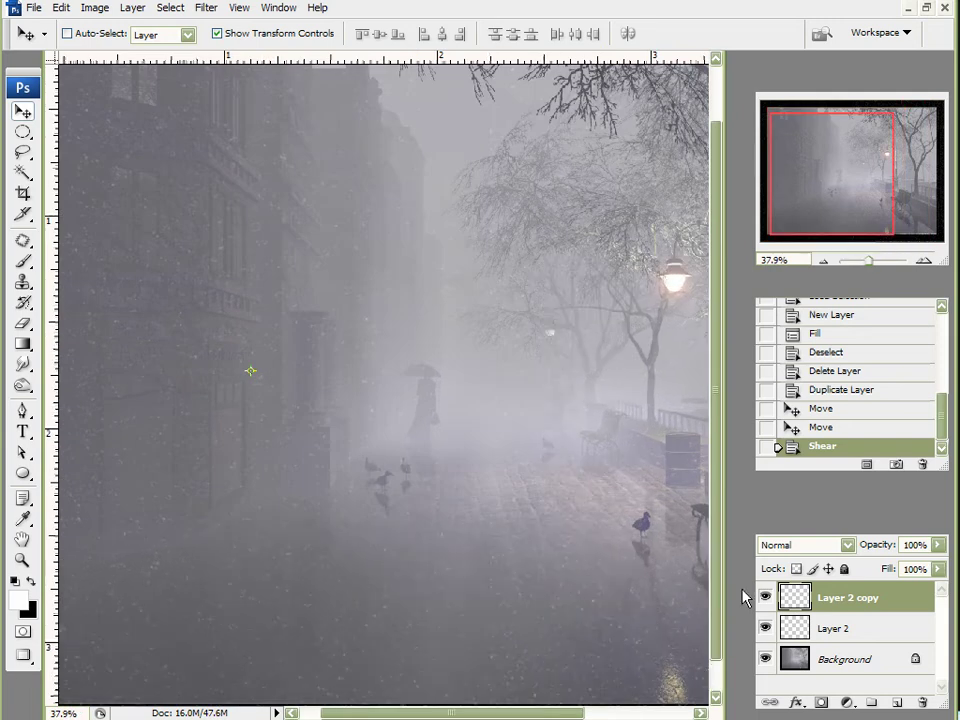
scroll(193, 381, up, 1)
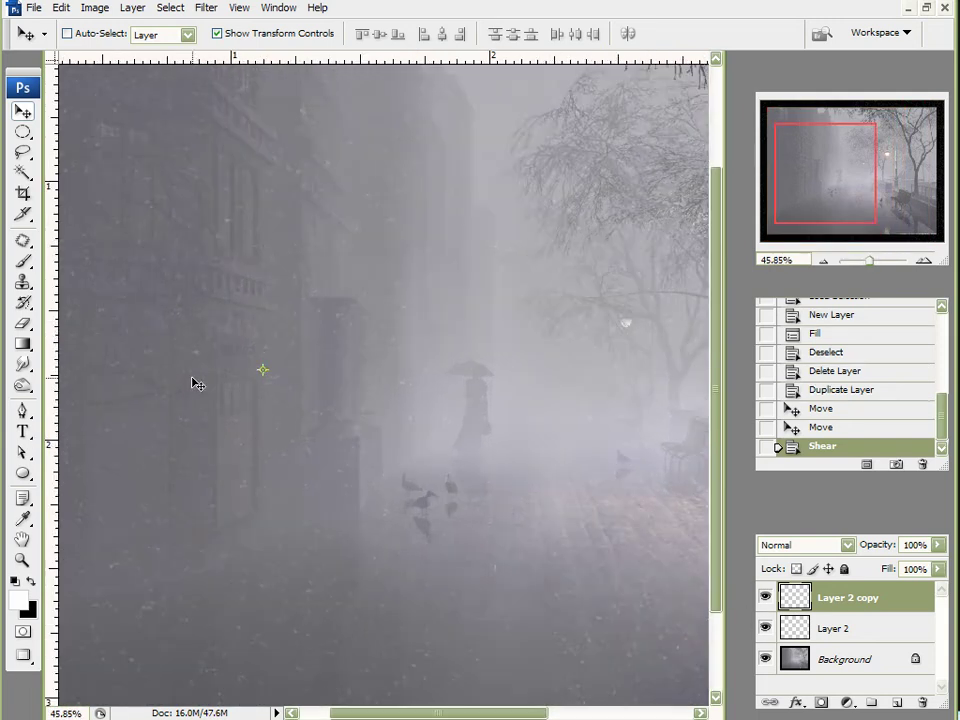
scroll(210, 381, down, 1)
click(823, 428)
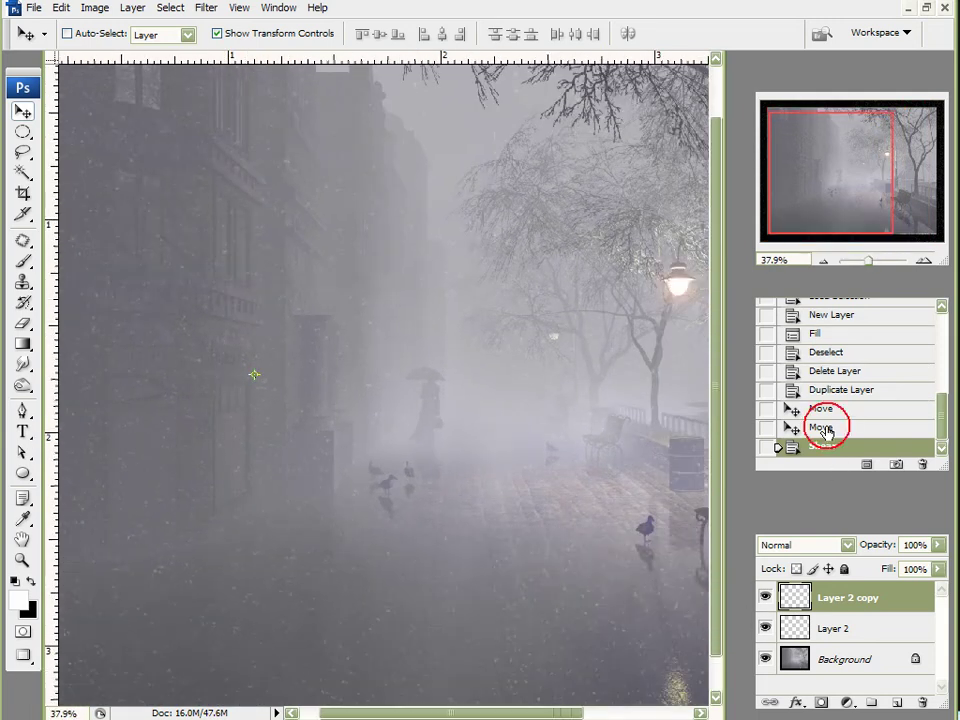
click(823, 447)
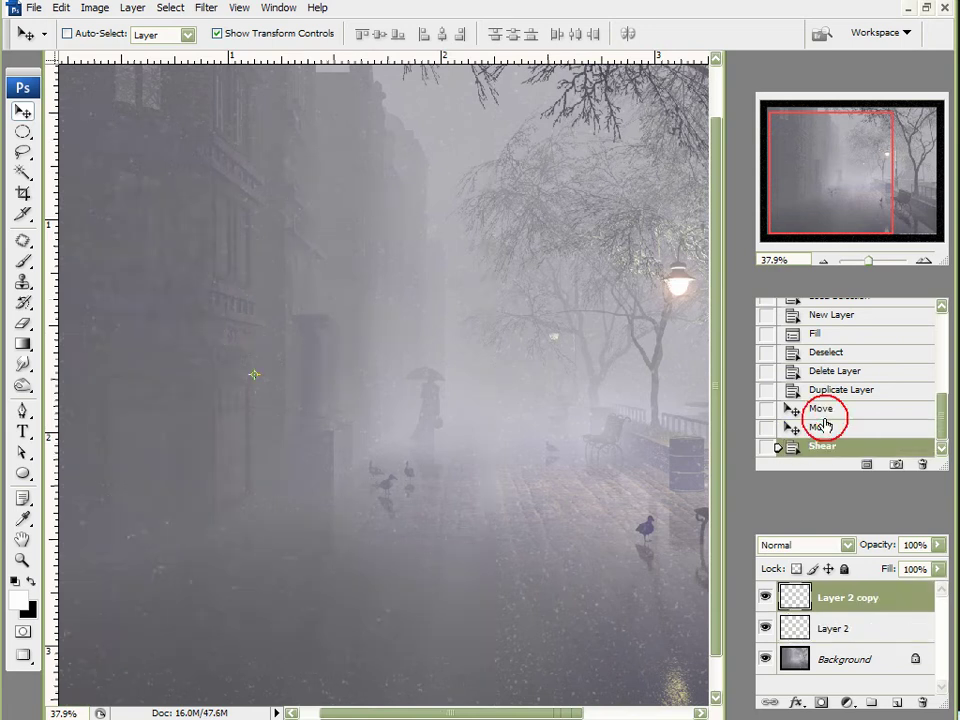
click(824, 427)
click(825, 446)
click(826, 428)
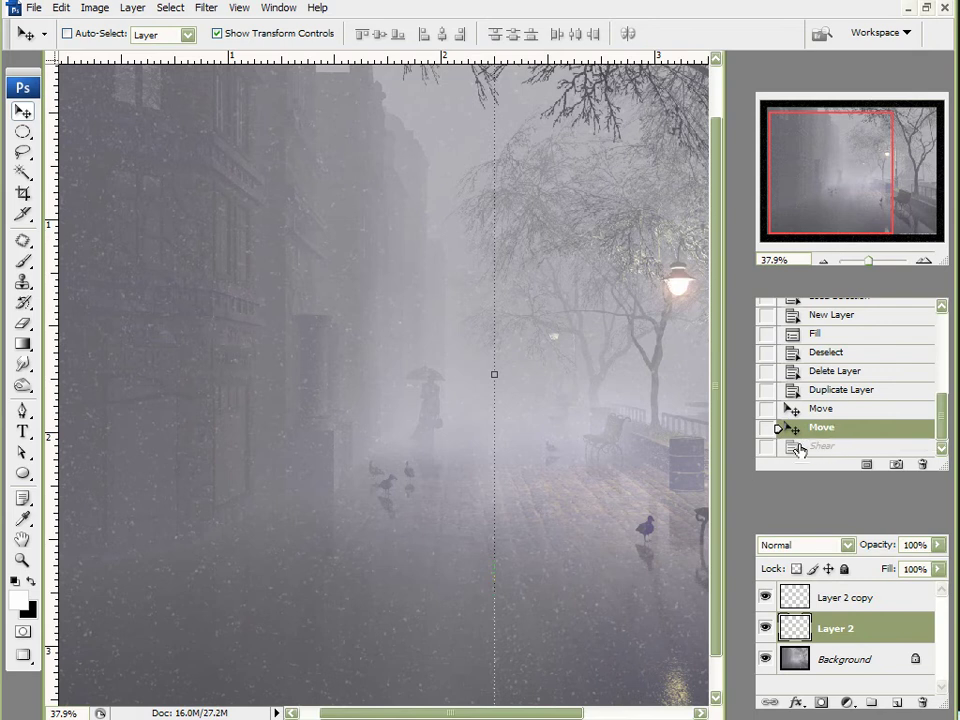
click(816, 446)
Apply the same Shear filter to Layer 2.
scroll(585, 453, down, 3)
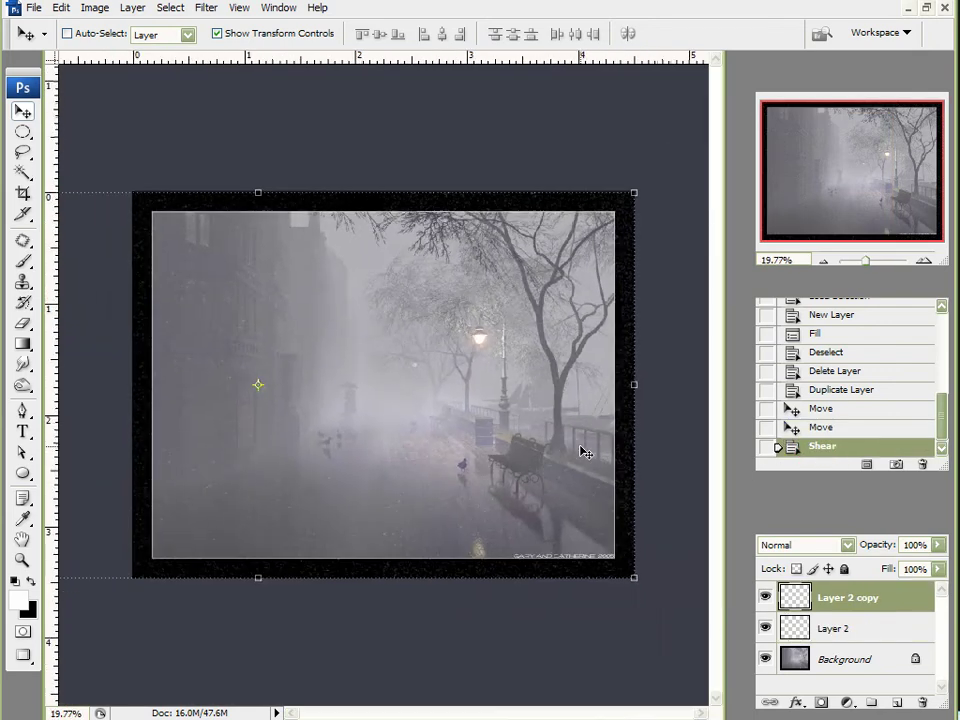
click(836, 630)
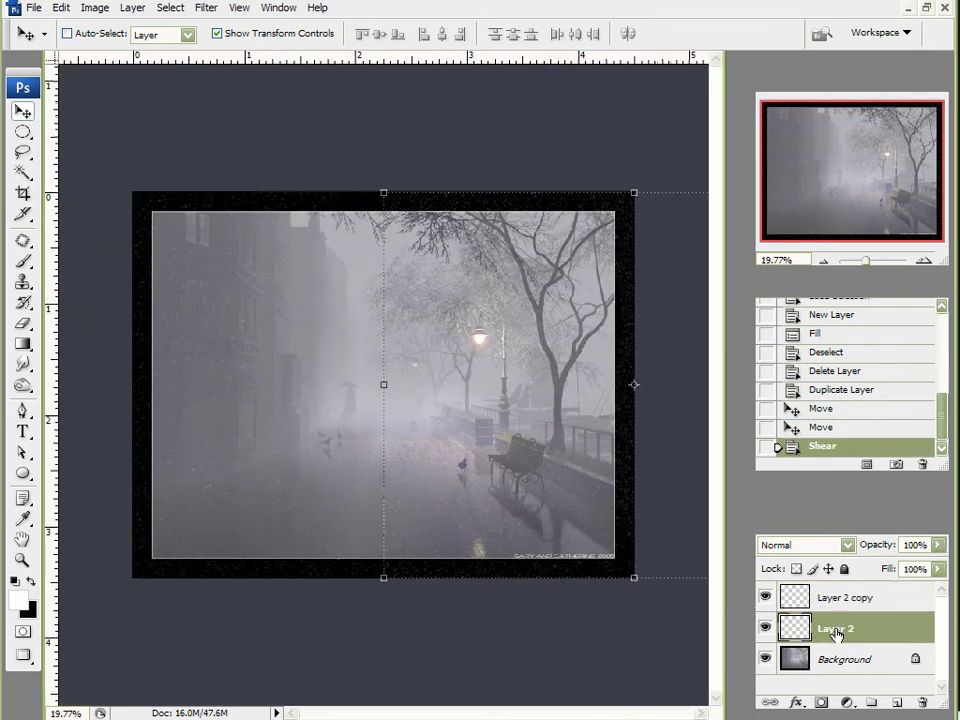
click(205, 7)
click(212, 24)
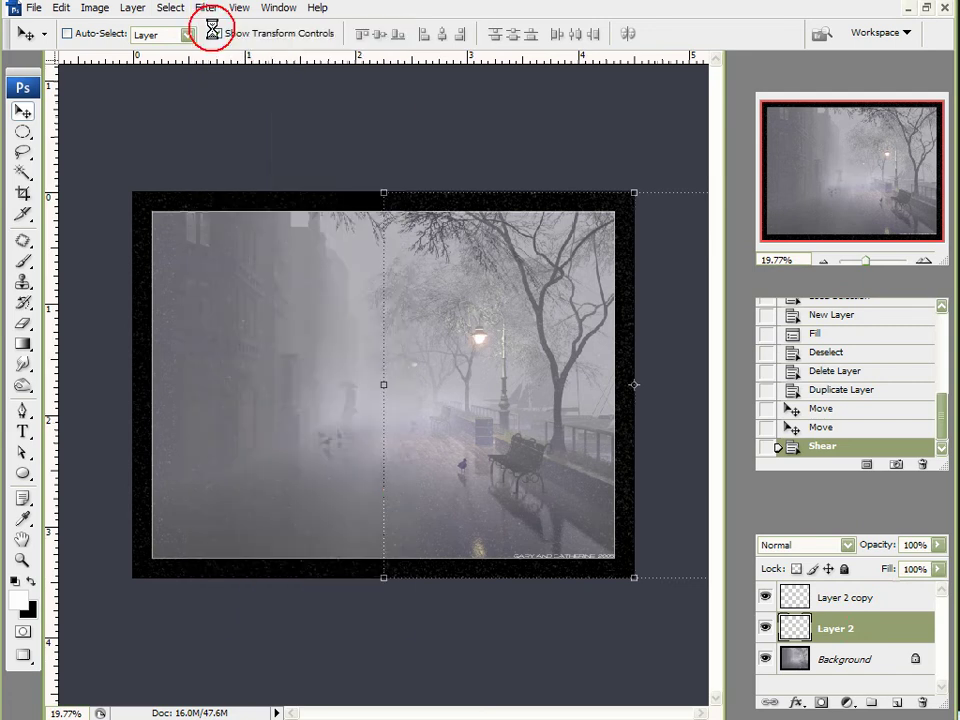
scroll(610, 498, down, 2)
scroll(610, 498, up, 3)
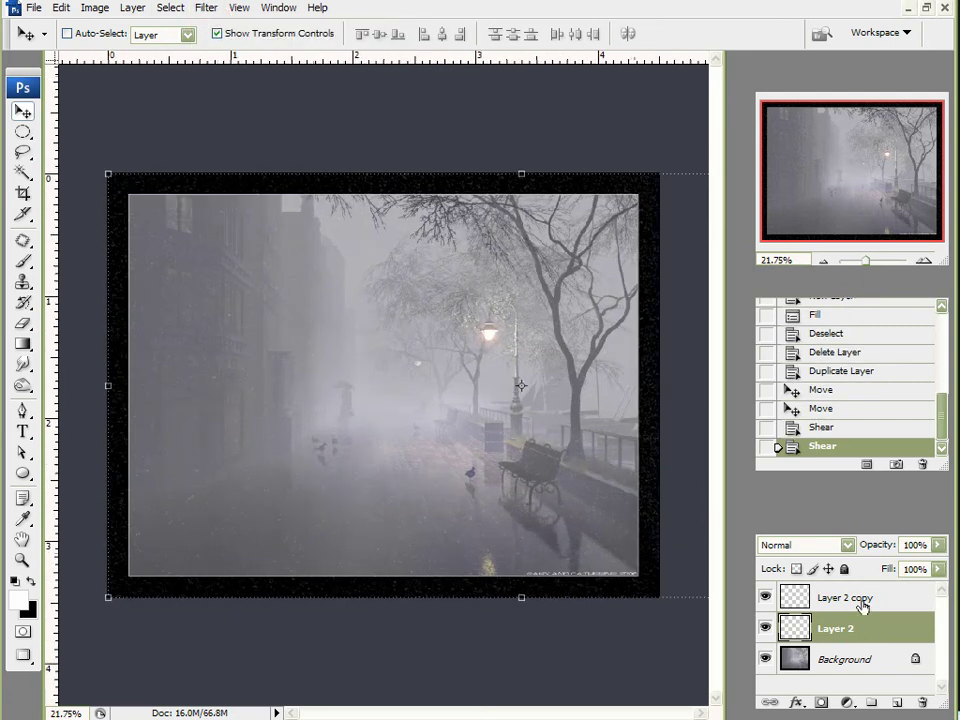
Select Layer 2 copy and examine the sheared specks up close across the street, buildings and trees.
click(862, 600)
scroll(422, 455, up, 3)
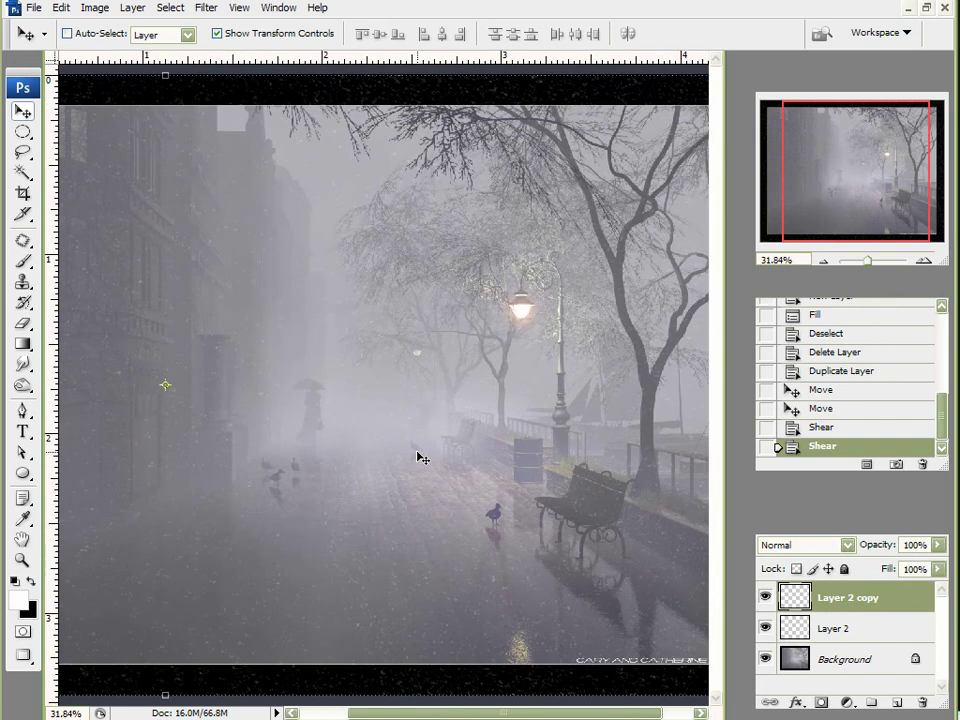
scroll(516, 509, up, 2)
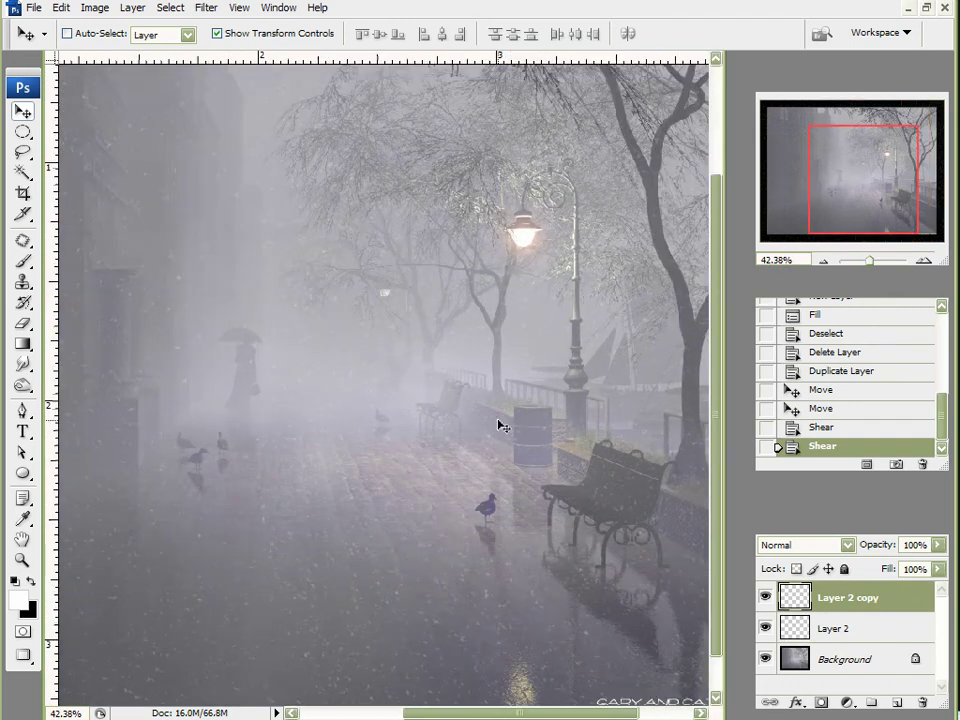
scroll(510, 425, down, 1)
drag(816, 178, 814, 171)
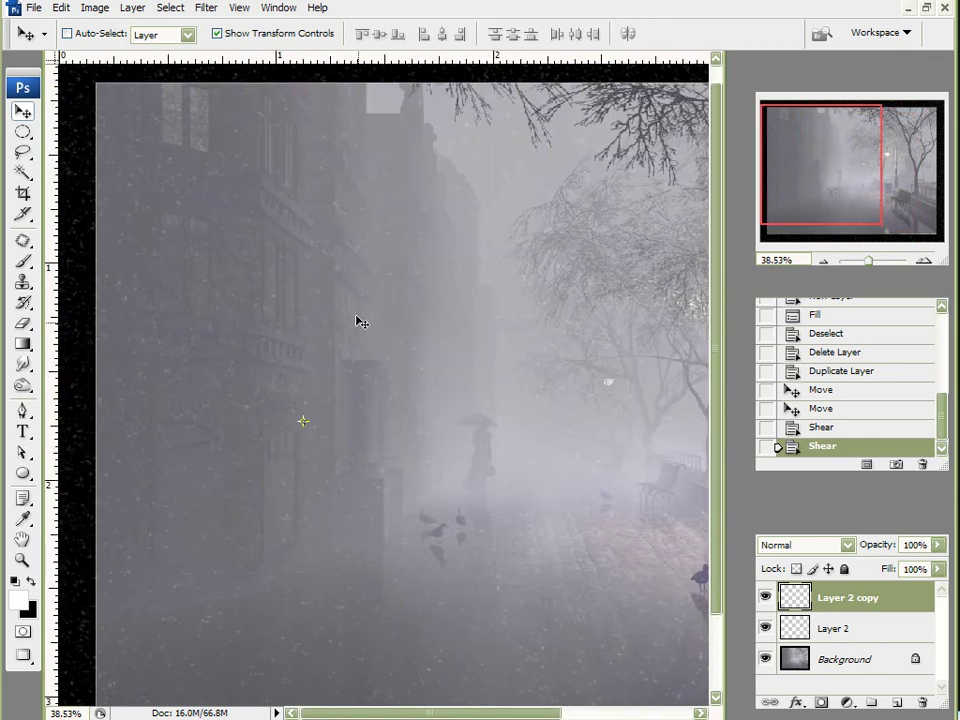
scroll(381, 364, down, 2)
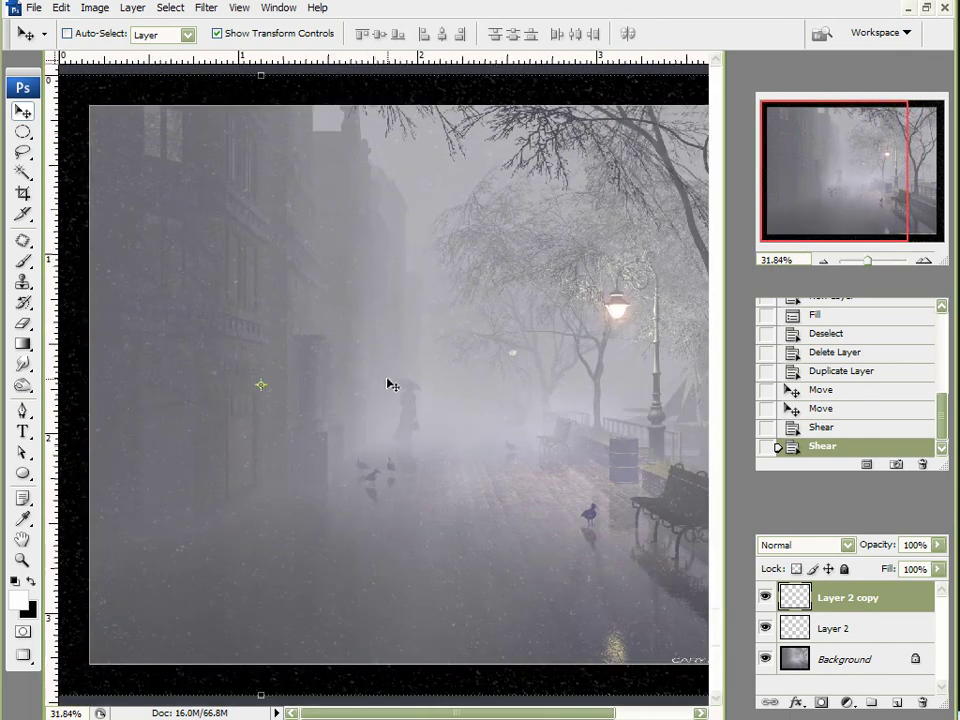
mouse_move(821, 187)
mouse_down()
mouse_move(846, 189)
mouse_move(837, 190)
mouse_up()
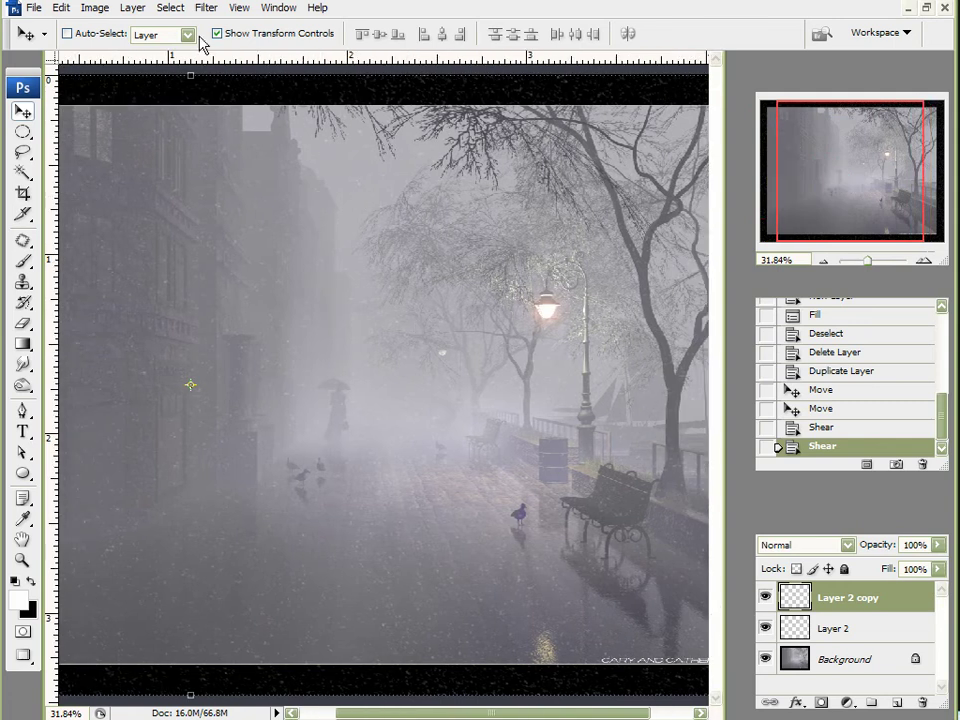
Reapply the last Shear filter to Layer 2 copy and inspect the specks over the buildings.
scroll(456, 439, down, 3)
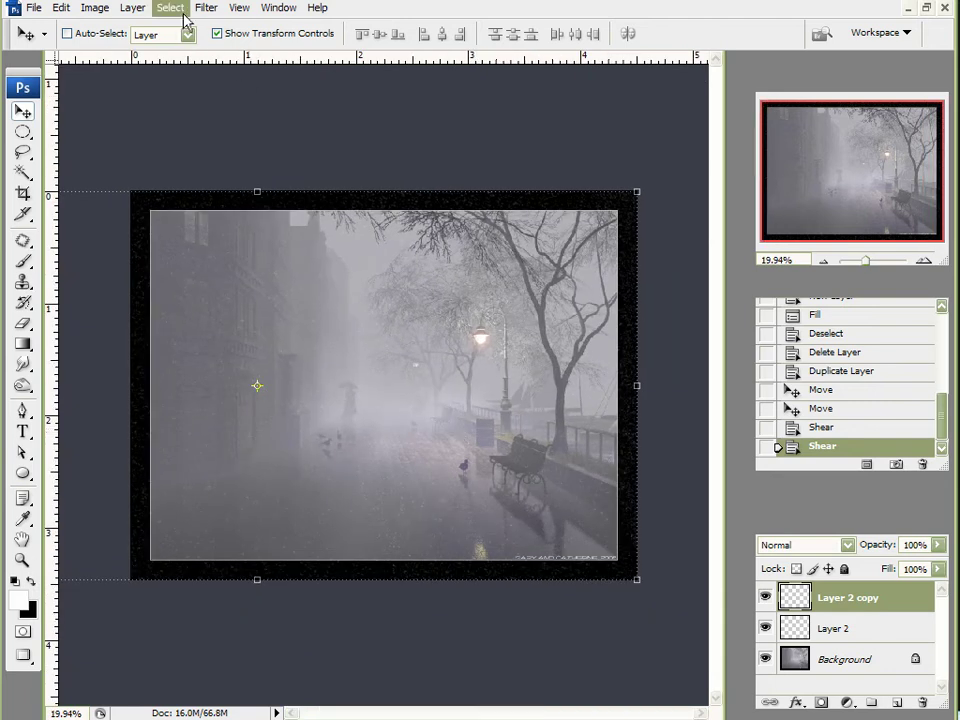
click(205, 12)
click(258, 26)
scroll(285, 413, up, 4)
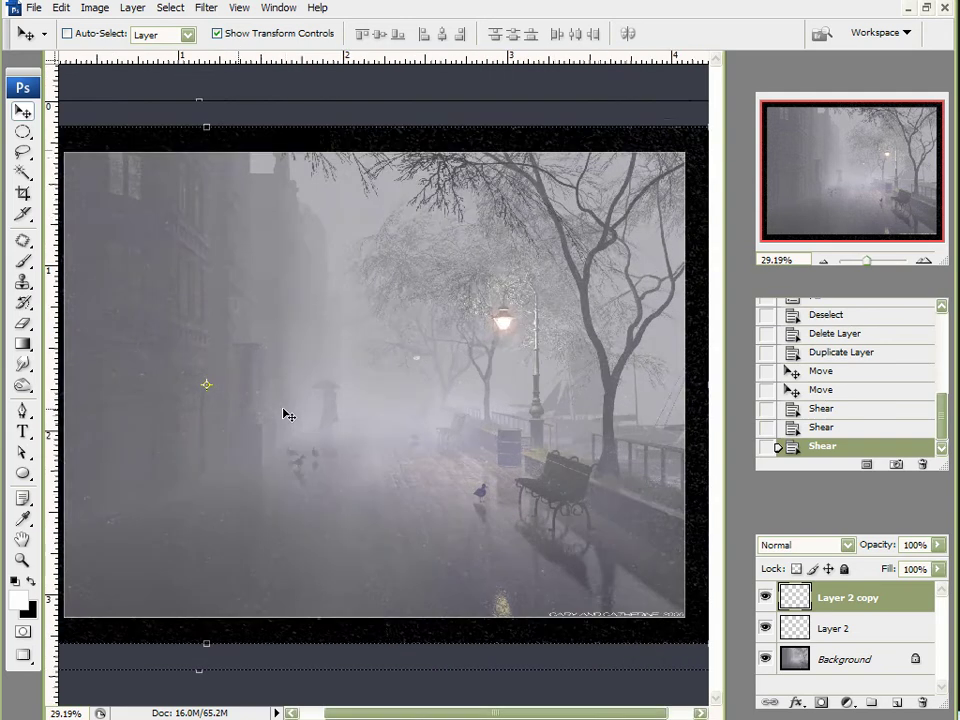
click(845, 160)
drag(845, 160, 836, 161)
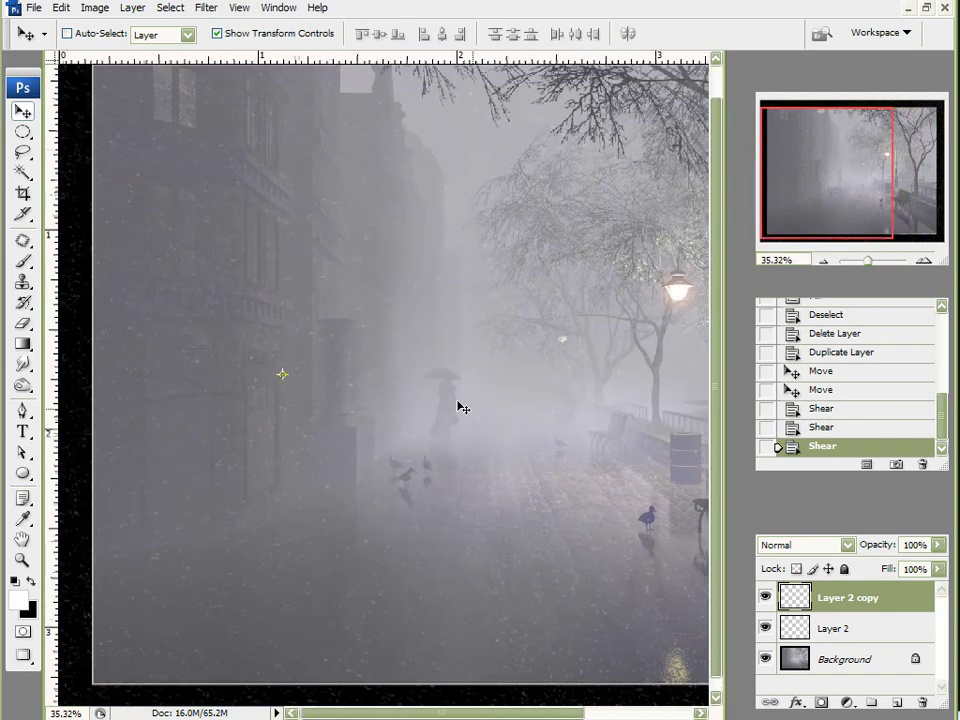
Compare the picture before and after the latest Shear history state, and reapply the last Shear filter to Layer 2.
click(829, 427)
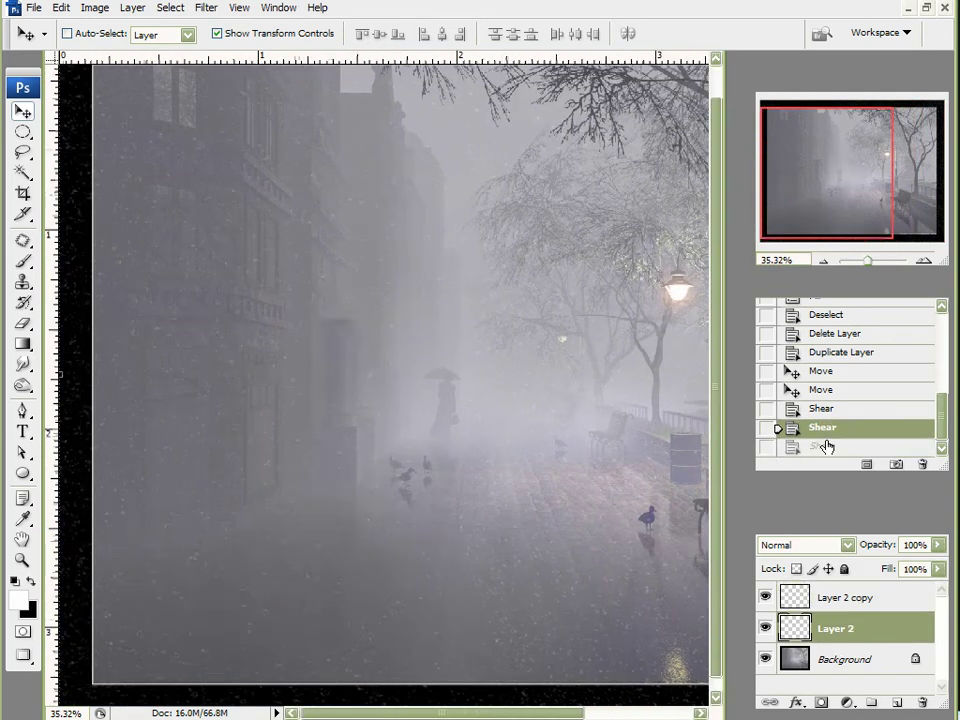
click(827, 446)
click(855, 628)
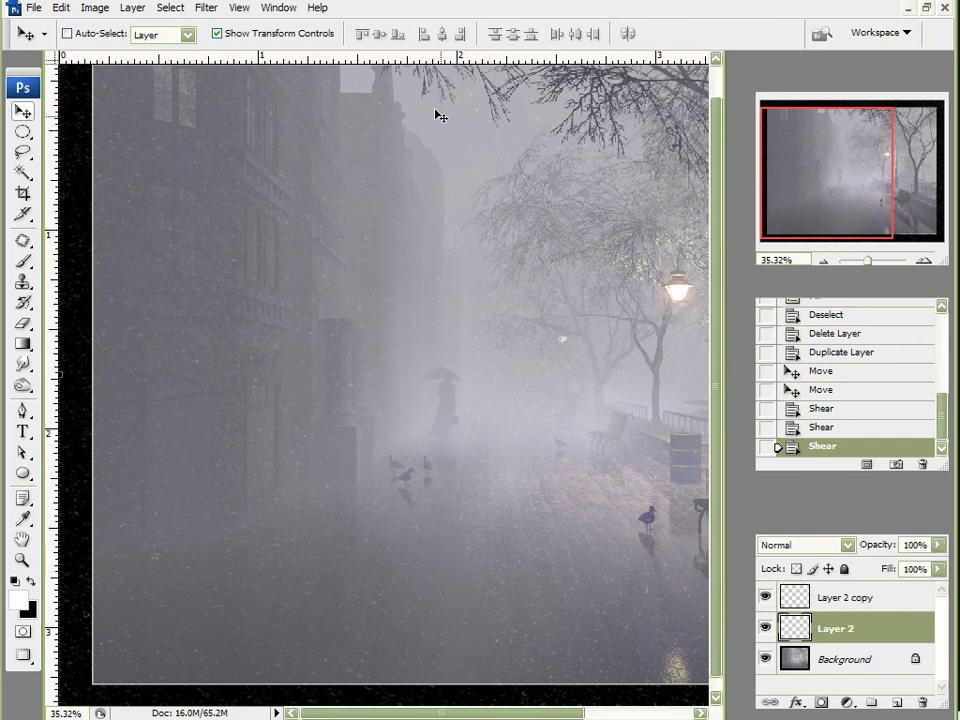
click(206, 9)
click(207, 9)
drag(864, 168, 913, 170)
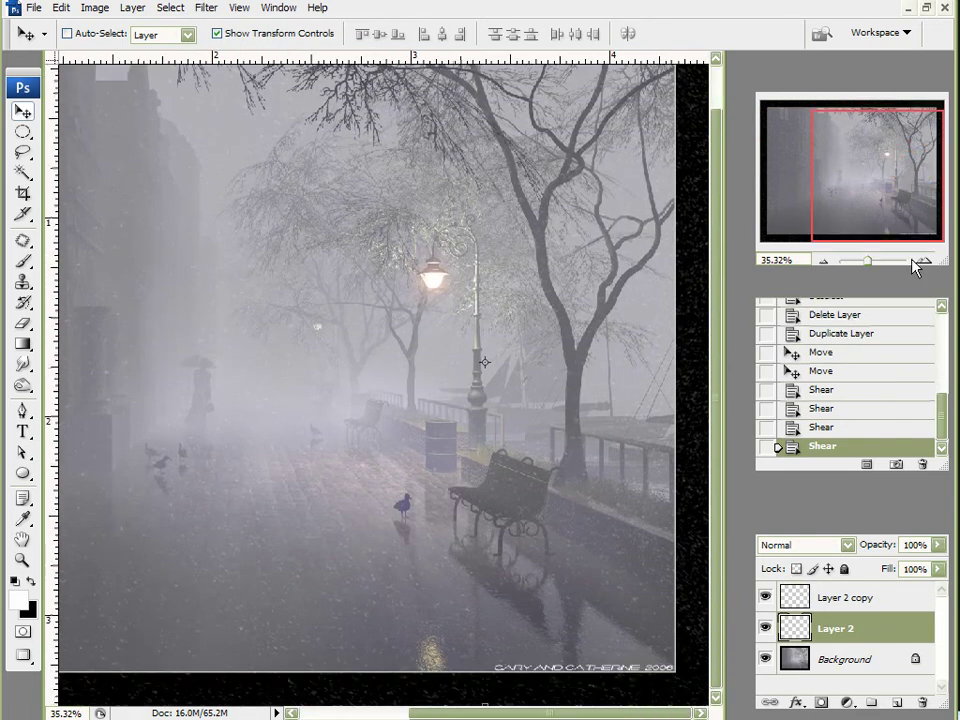
Examine the sheared specks of Layer 2 and Layer 2 copy over the whole picture and up close around the buildings and street.
click(855, 598)
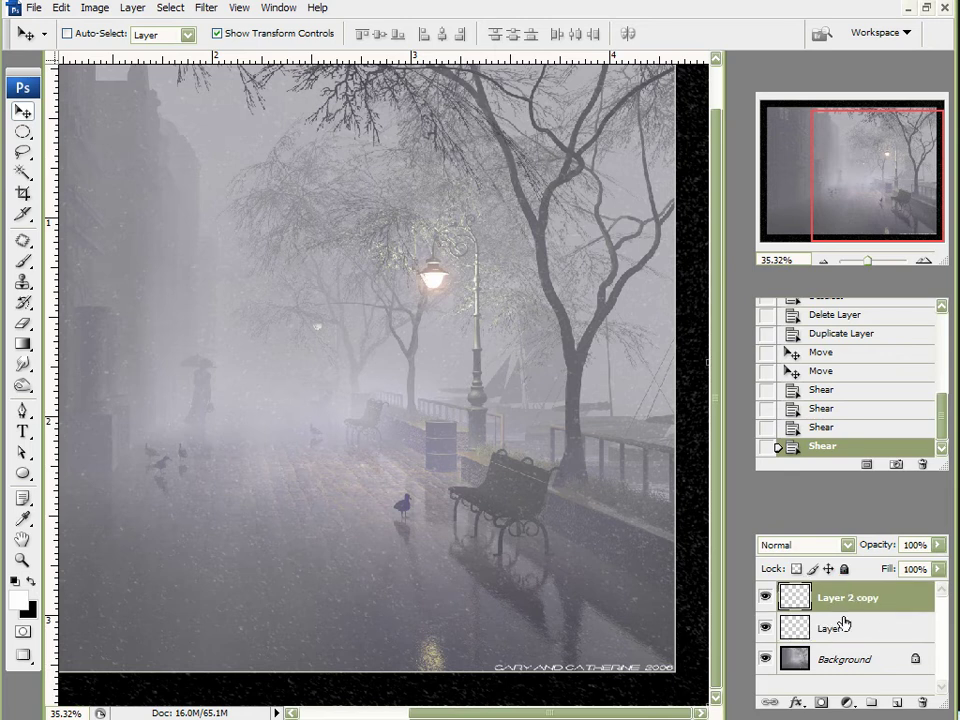
key(alt+bracketleft)
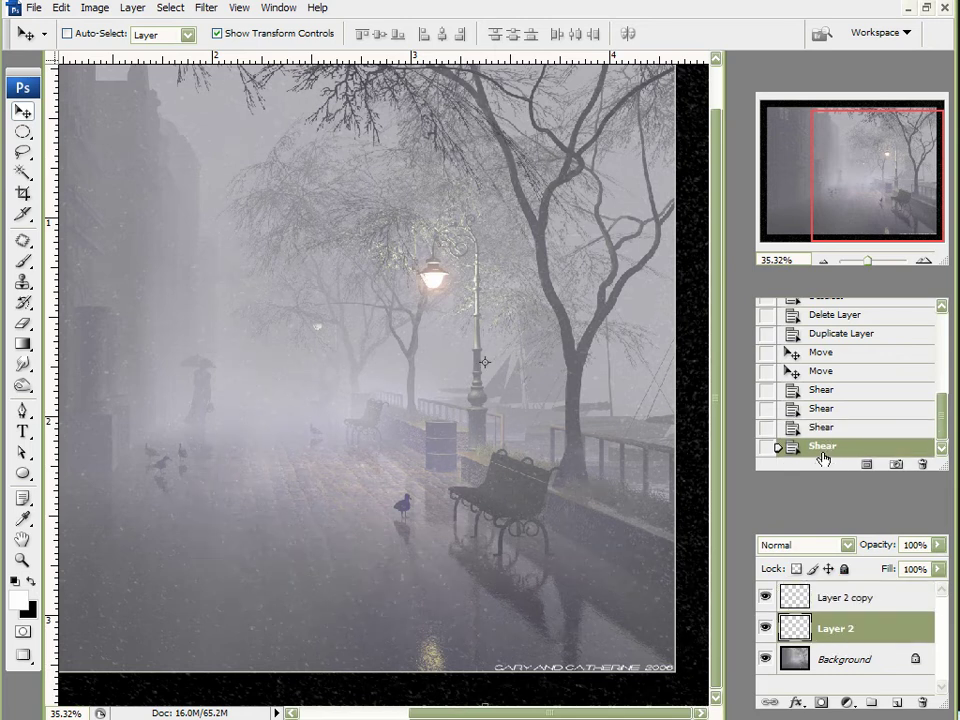
scroll(338, 467, down, 1)
scroll(338, 467, down, 2)
scroll(326, 454, up, 1)
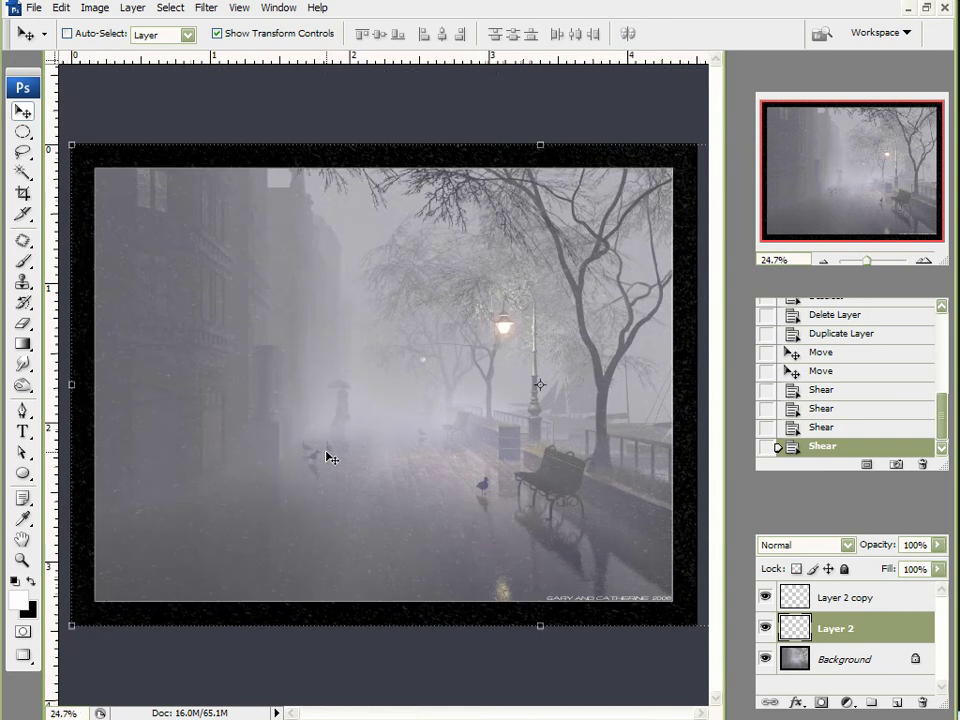
scroll(377, 332, down, 3)
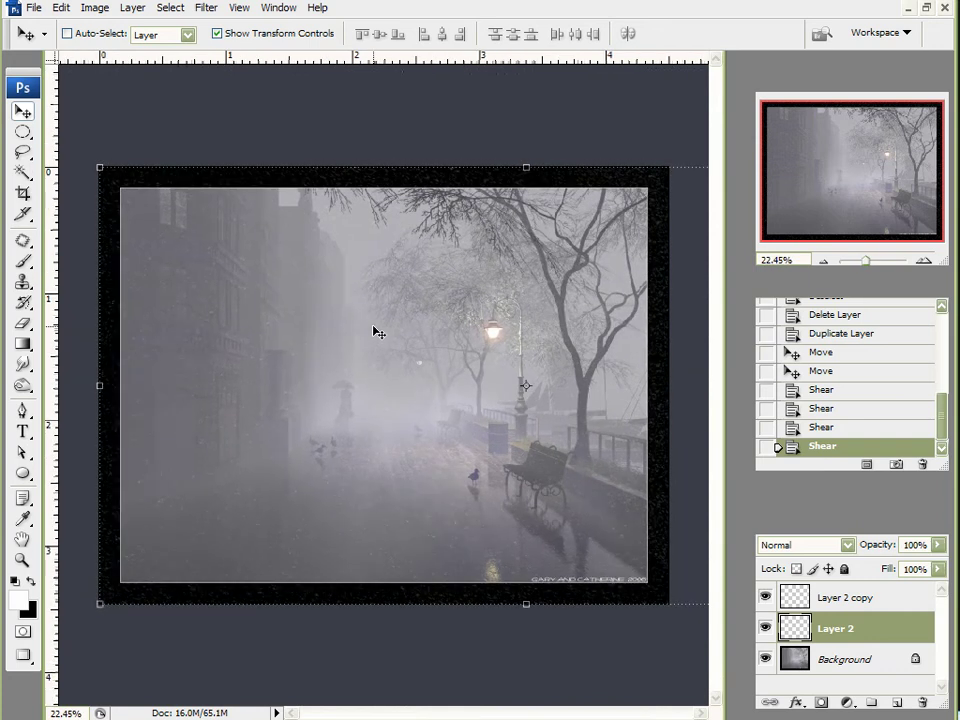
scroll(321, 306, up, 4)
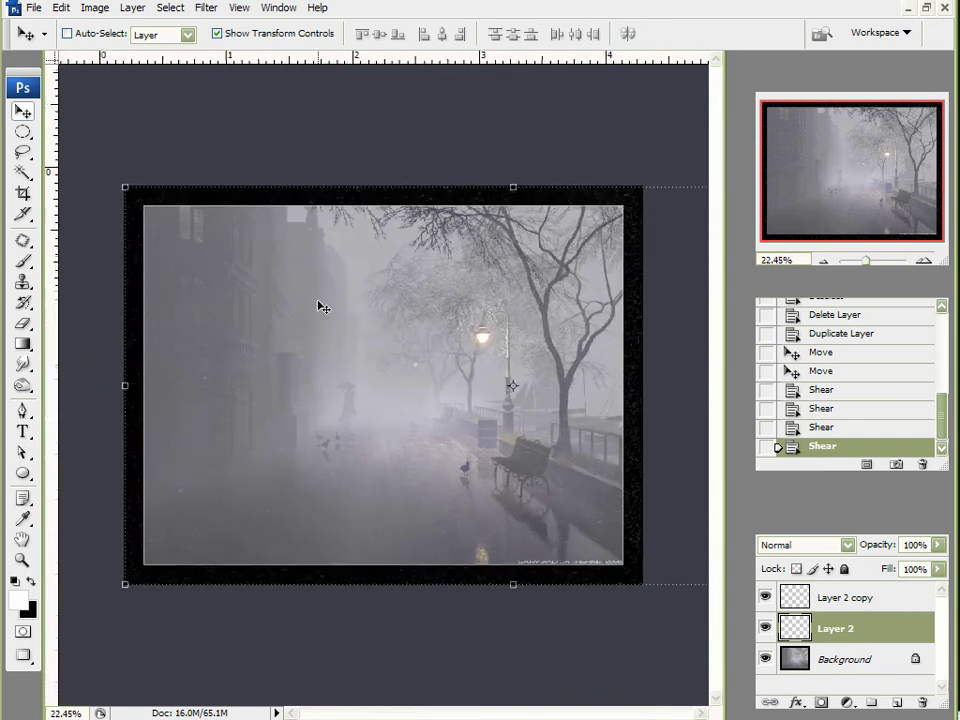
scroll(250, 345, up, 2)
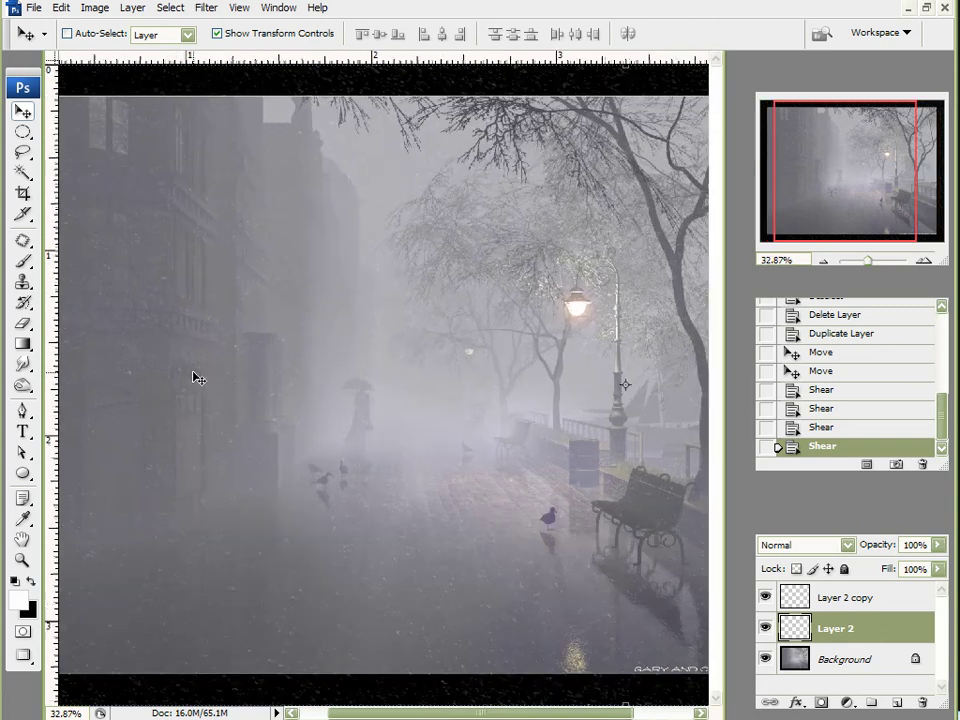
scroll(194, 440, up, 1)
scroll(194, 454, up, 3)
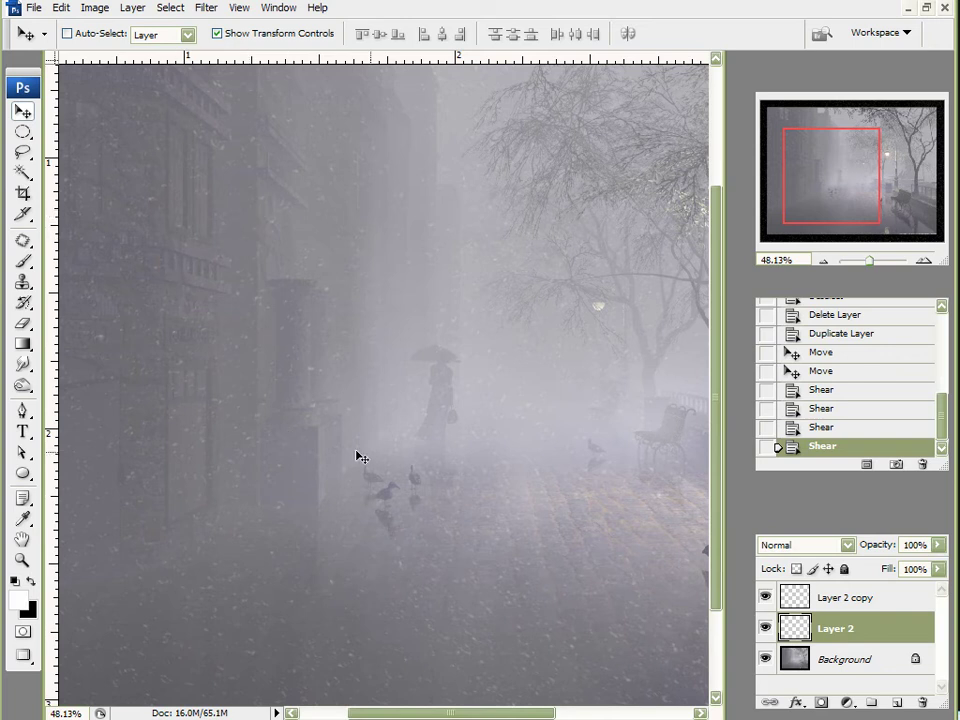
scroll(497, 409, down, 5)
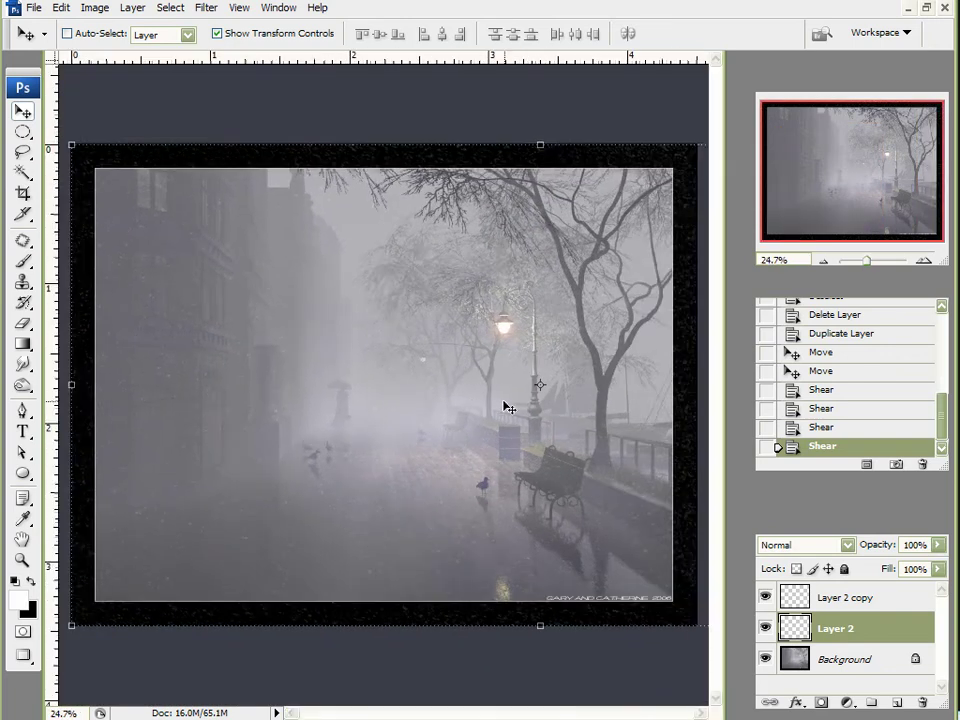
scroll(622, 447, down, 1)
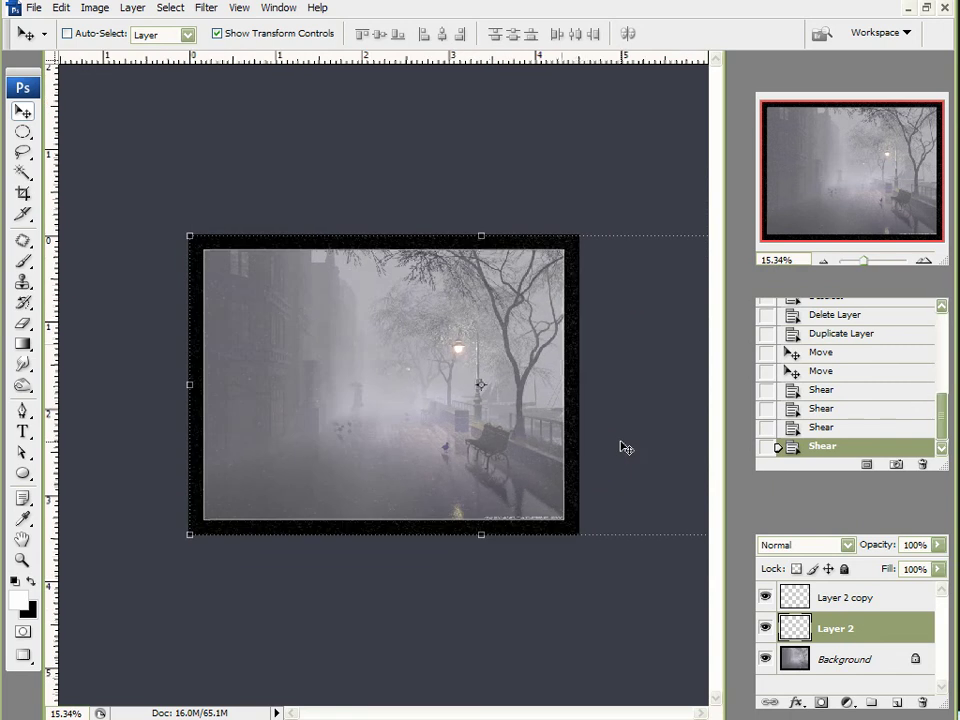
Duplicate Layer 2 copy and shift the new layer to the right across the picture.
click(918, 601)
drag(918, 601, 897, 703)
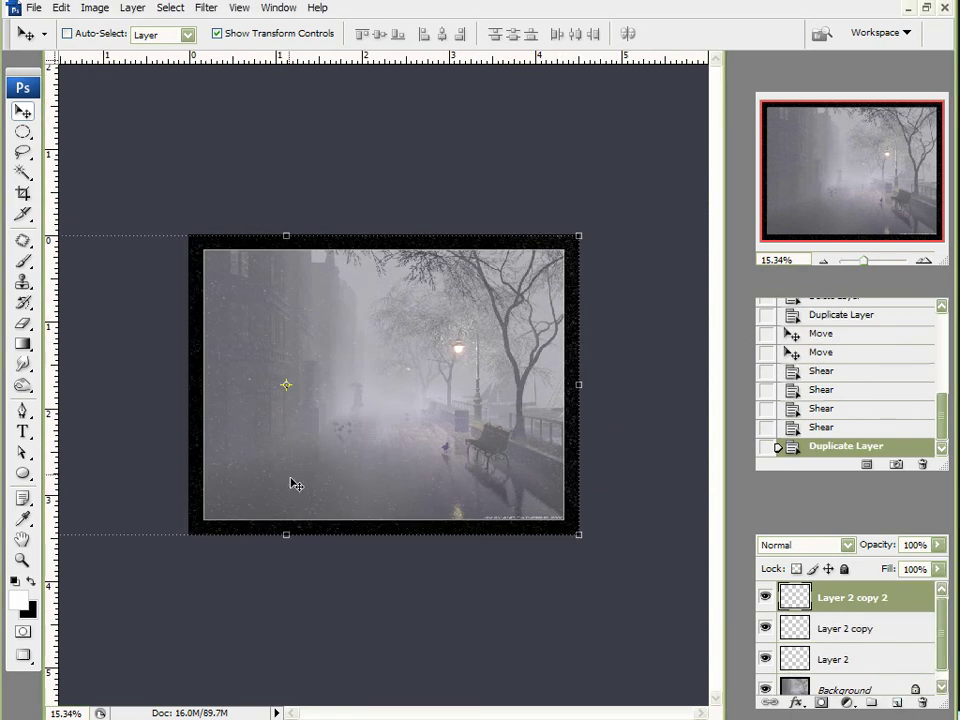
drag(397, 439, 508, 520)
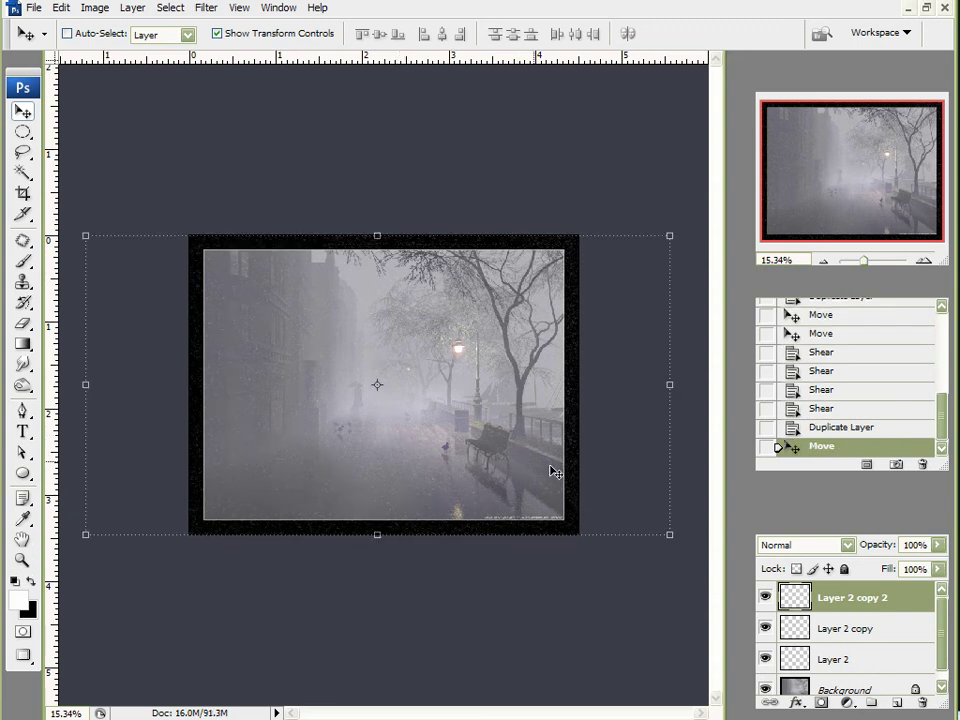
Enlarge Layer 2 copy 2 with Free Transform to 162.3% width and 284.4% height so its specks look bigger.
scroll(491, 369, down, 2)
scroll(491, 373, down, 1)
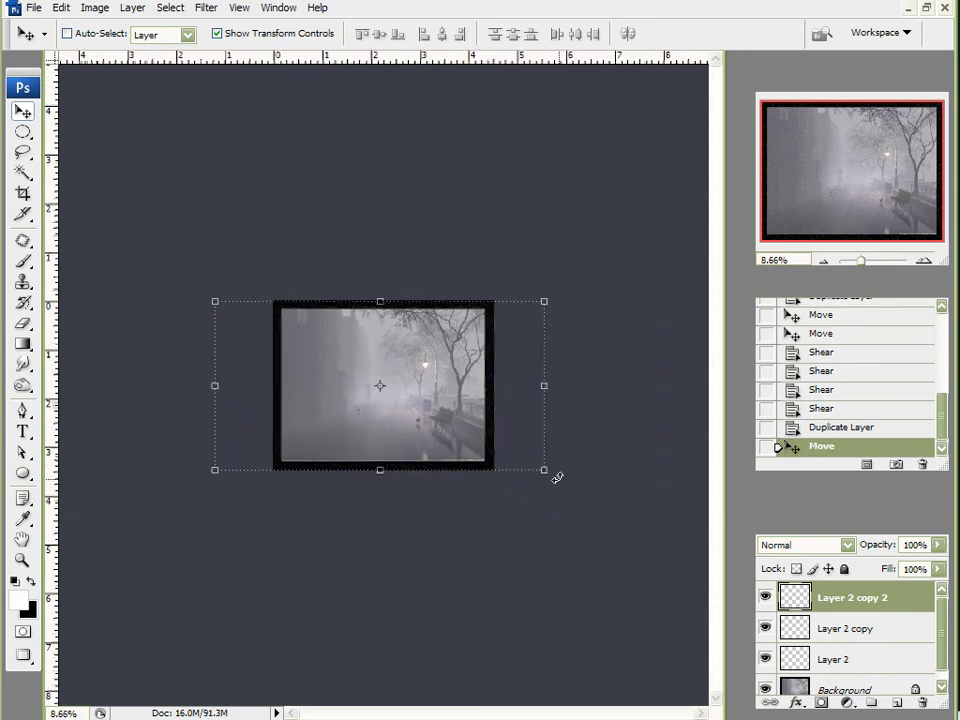
drag(548, 471, 697, 701)
drag(218, 303, 166, 222)
scroll(337, 456, up, 3)
drag(414, 592, 409, 462)
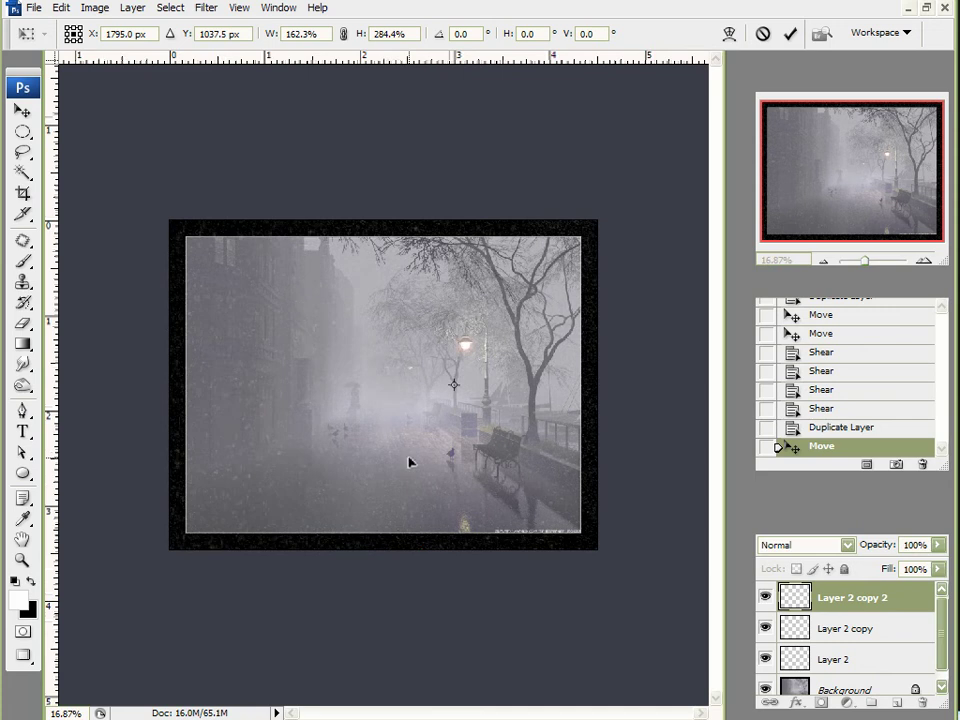
scroll(377, 459, up, 2)
scroll(377, 459, down, 2)
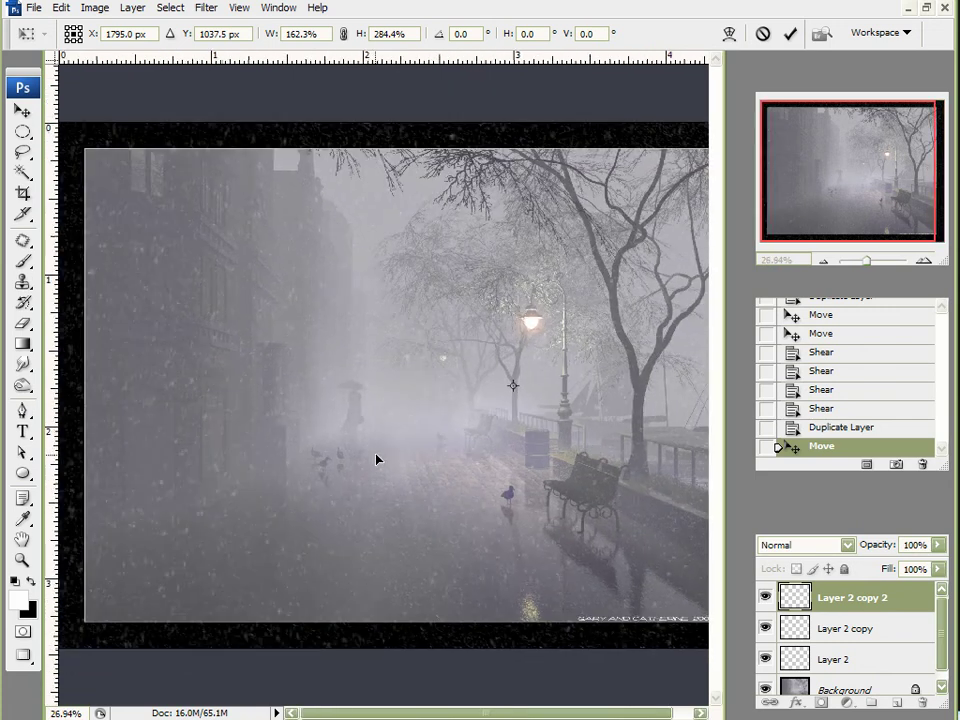
Reposition the enlarged specks of Layer 2 copy 2 over the street scene and apply the transform.
drag(316, 513, 337, 423)
drag(370, 542, 367, 381)
drag(348, 478, 392, 489)
drag(367, 532, 529, 399)
drag(401, 439, 422, 418)
drag(405, 462, 436, 425)
drag(409, 467, 432, 417)
click(787, 35)
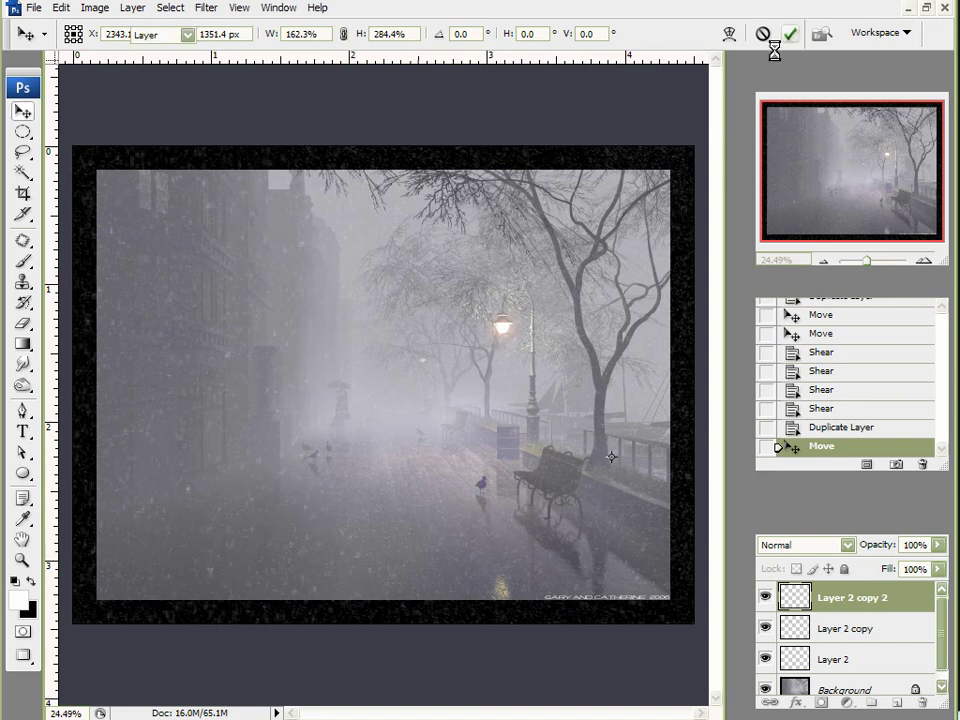
Crop the document to the full canvas to trim the layer content that extends beyond its edges.
key(ctrl+minus)
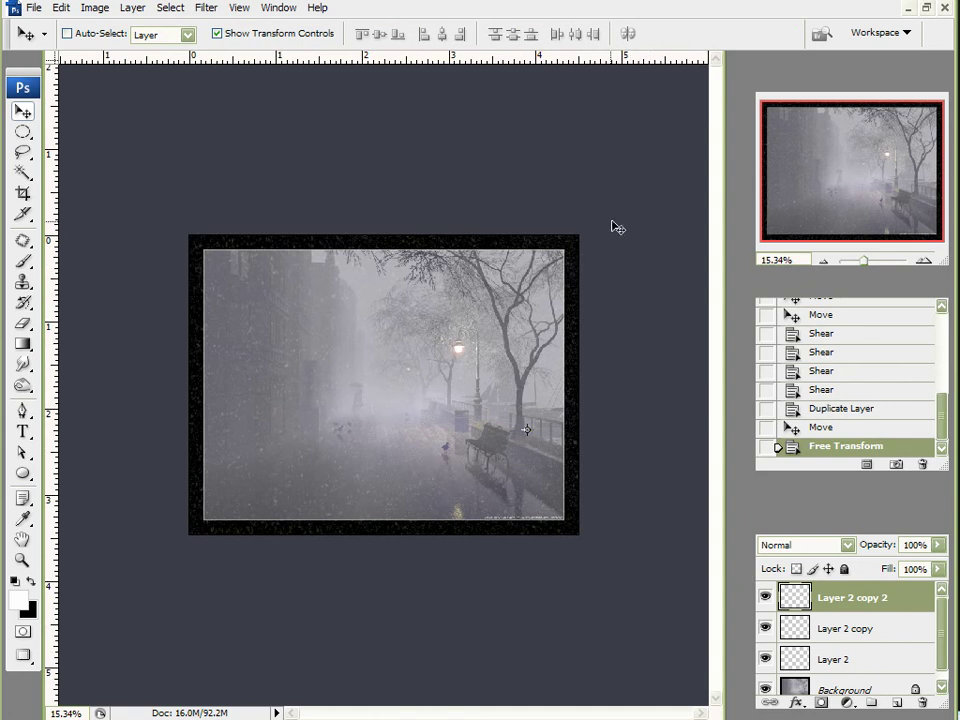
click(22, 194)
drag(158, 184, 600, 555)
click(790, 34)
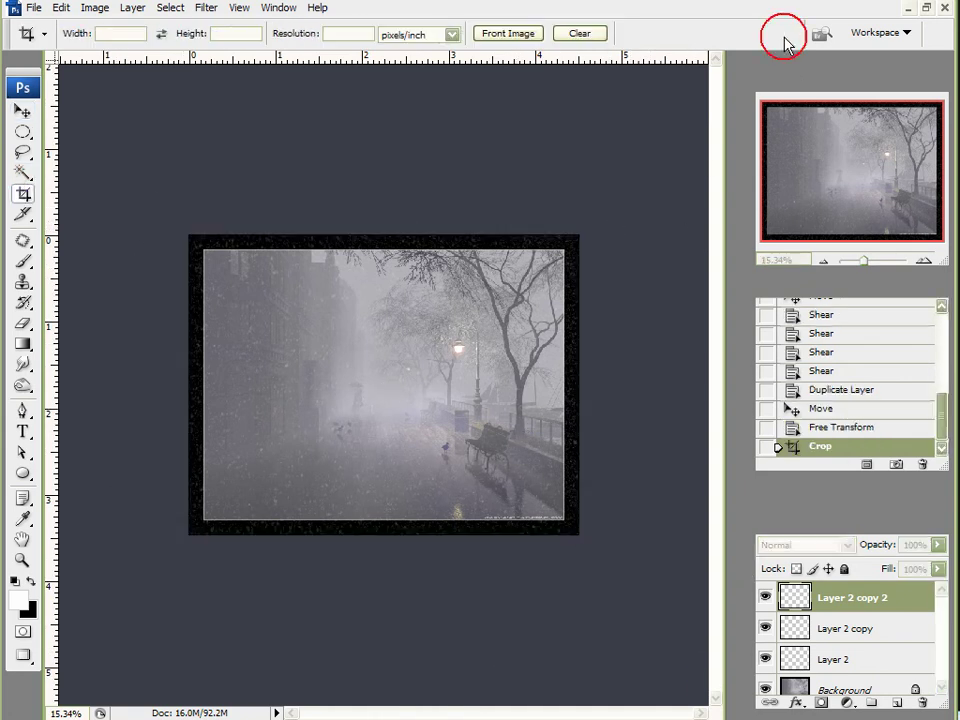
key(ctrl+0)
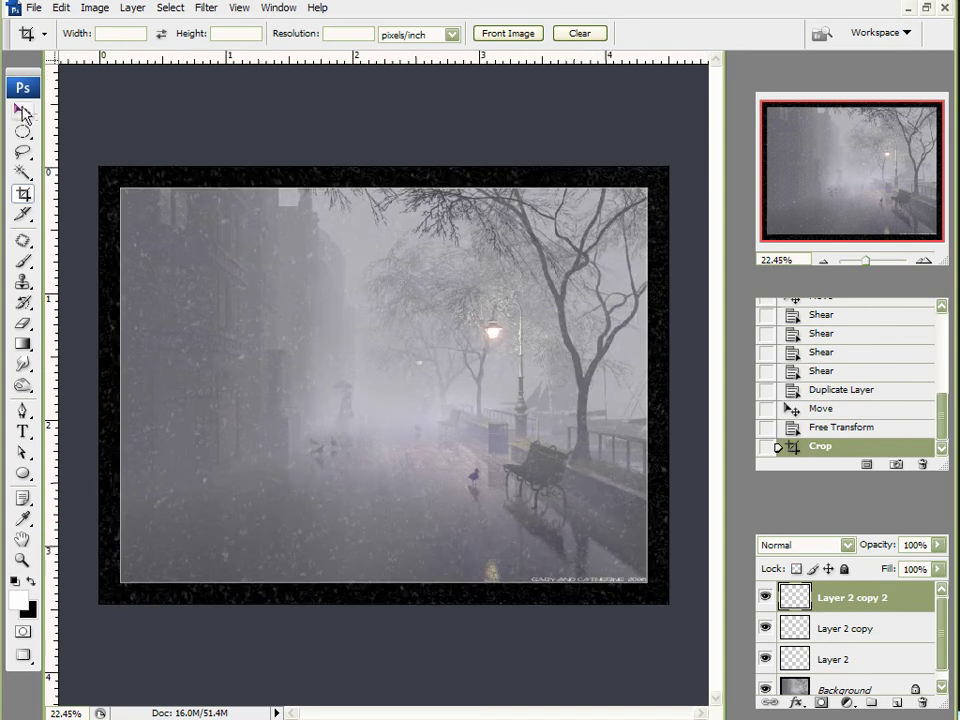
Try shifting Layer 2 copy 2 upward over the picture, and revert to the Crop history state.
click(22, 111)
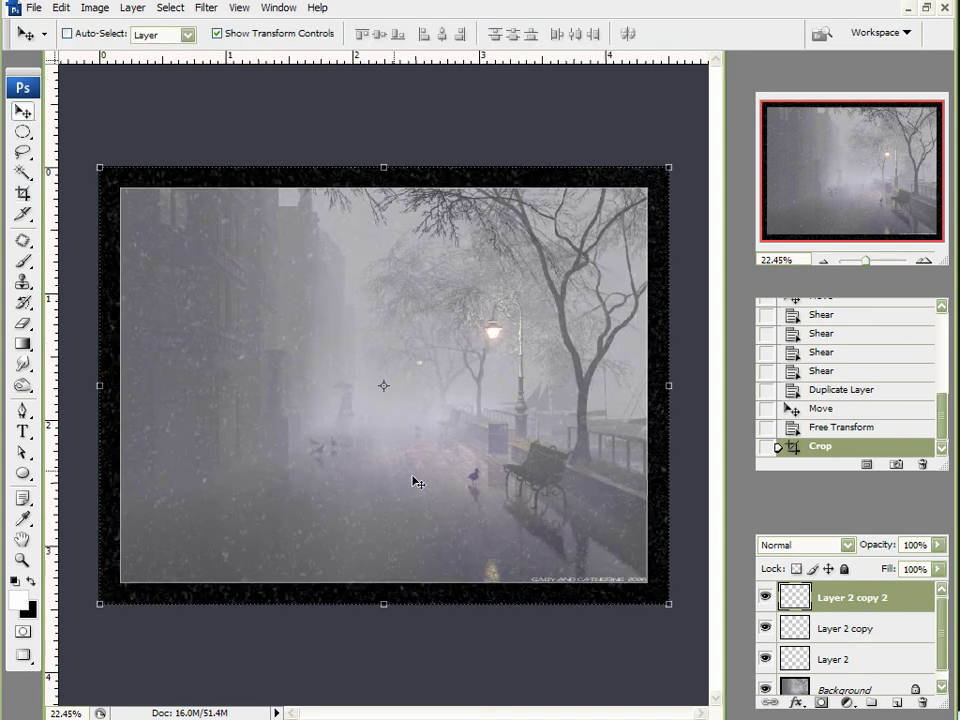
click(296, 463)
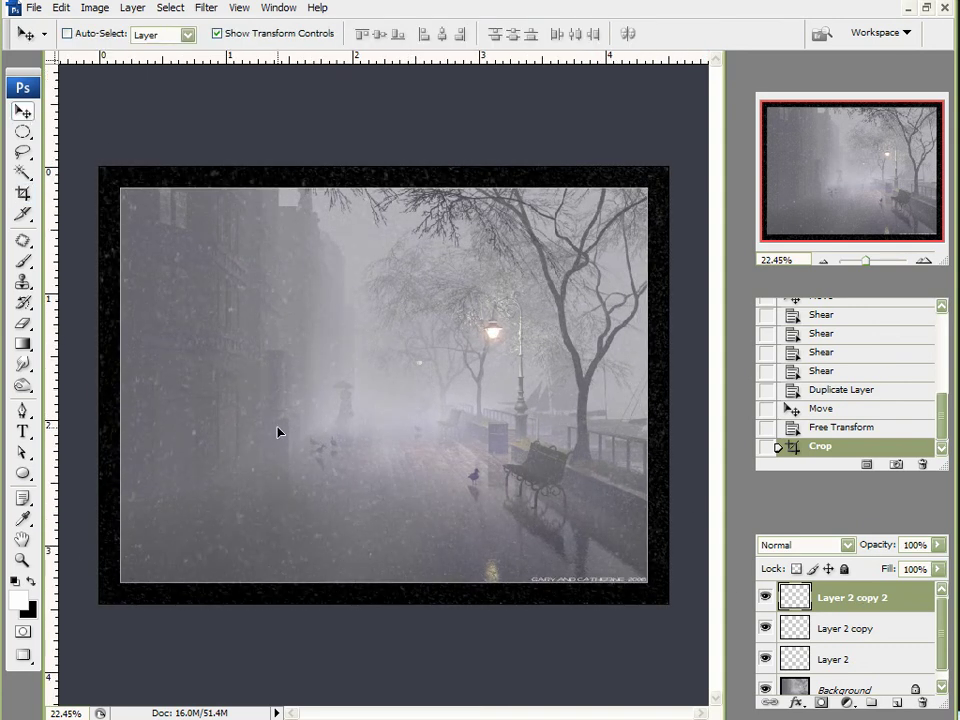
drag(278, 432, 268, 384)
click(782, 427)
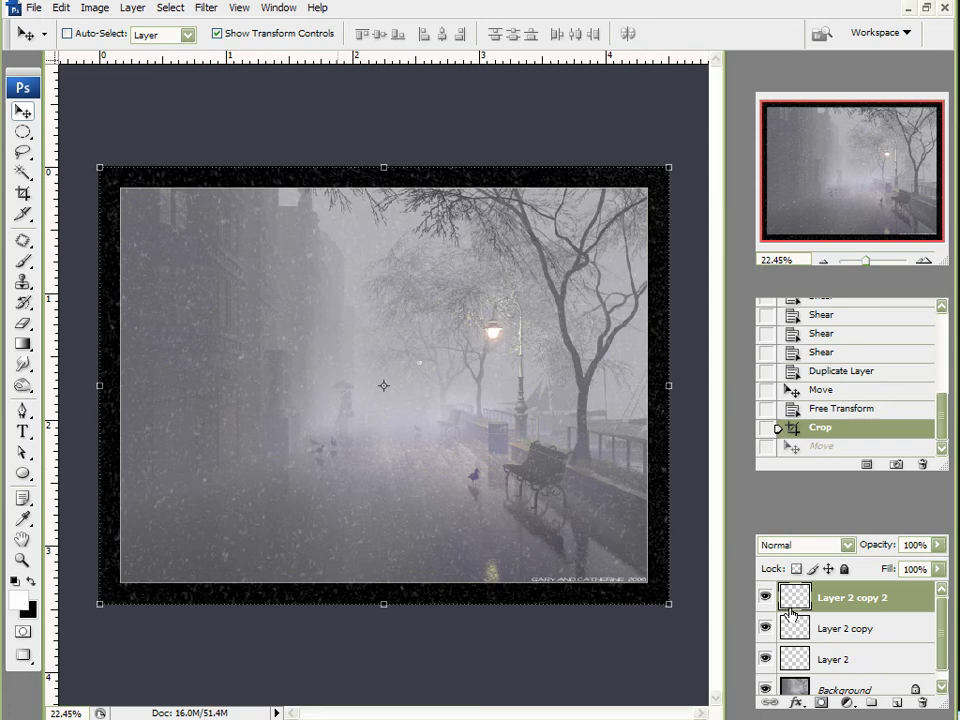
Add a layer mask to Layer 2 copy 2 and fill it with the Clouds render filter.
click(822, 705)
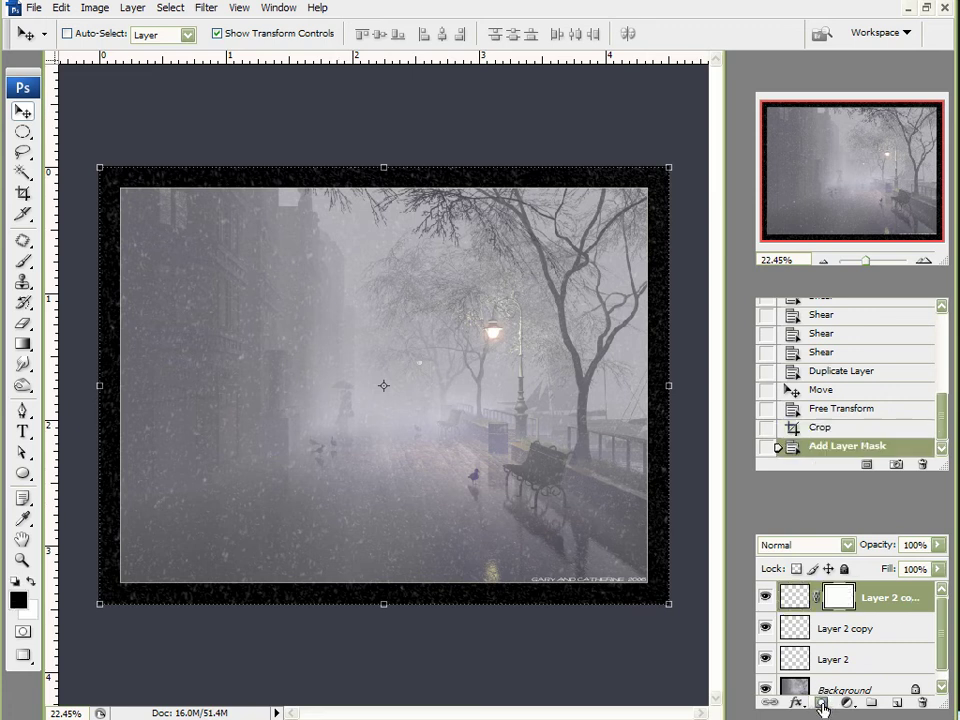
click(204, 10)
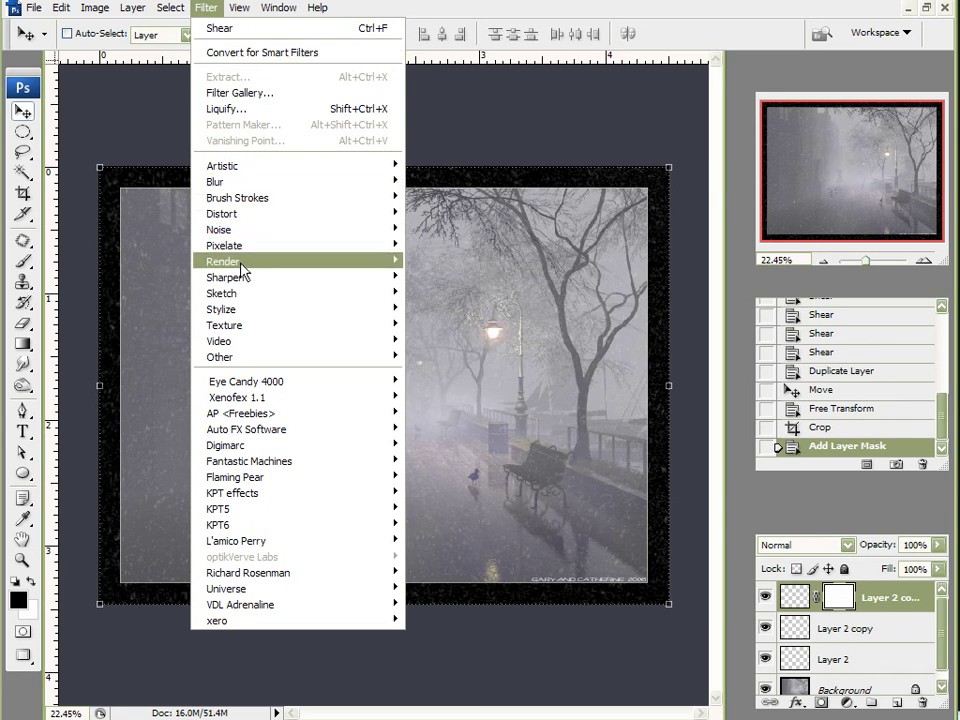
mouse_move(242, 264)
click(475, 258)
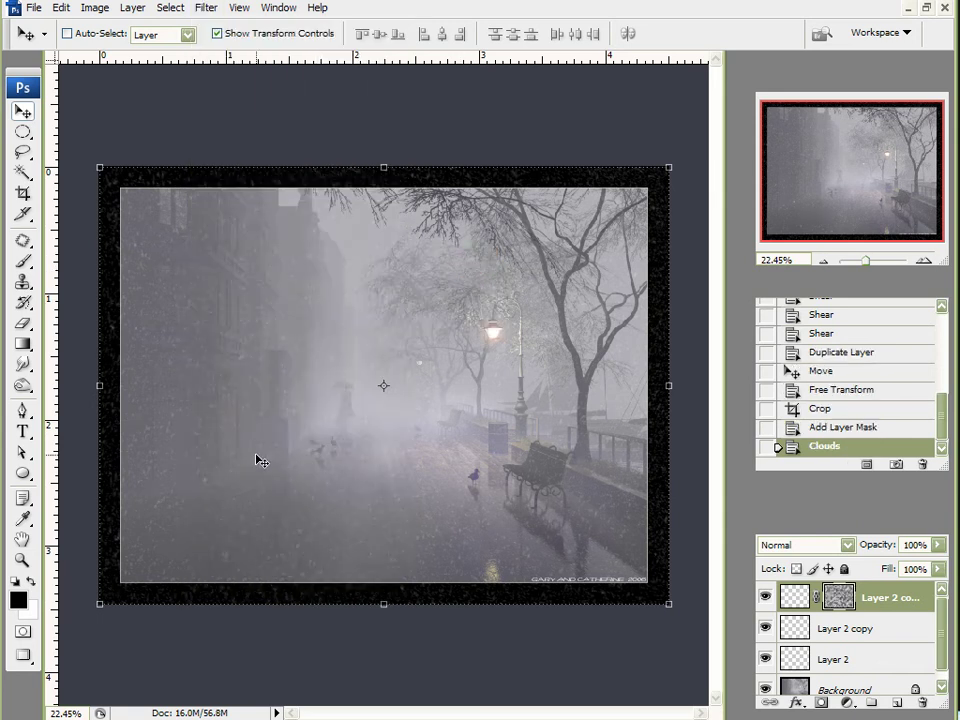
Compare the large specks with and without the clouds mask by repeatedly disabling and enabling the mask of Layer 2 copy 2.
scroll(240, 465, up, 2)
scroll(240, 465, down, 1)
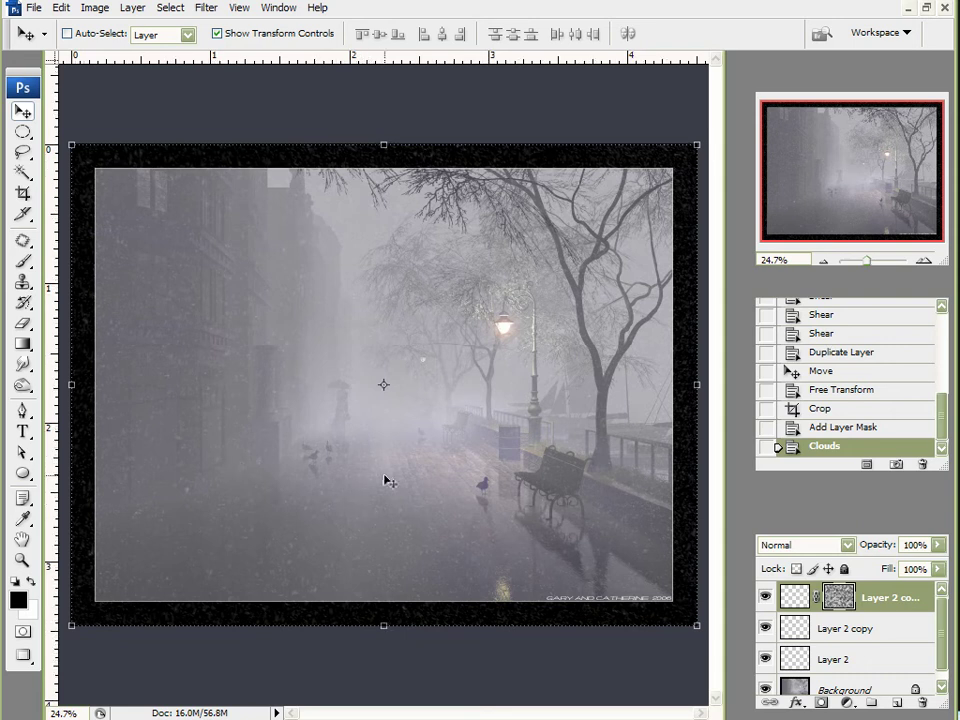
shift+click(839, 597)
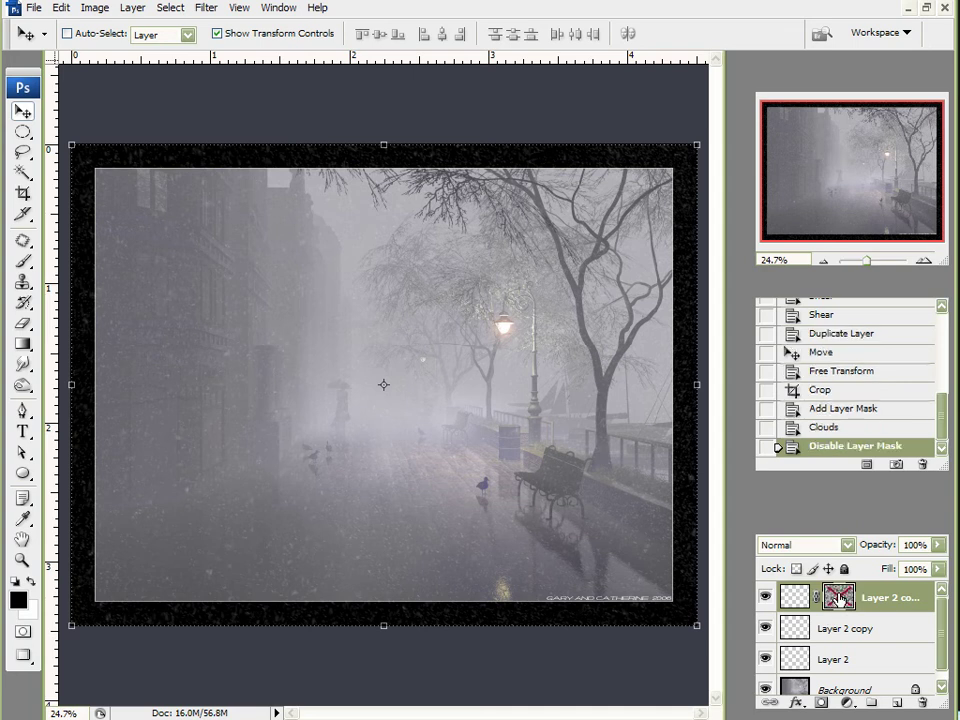
shift+click(839, 597)
shift+click(839, 597)
shift+click(839, 597)
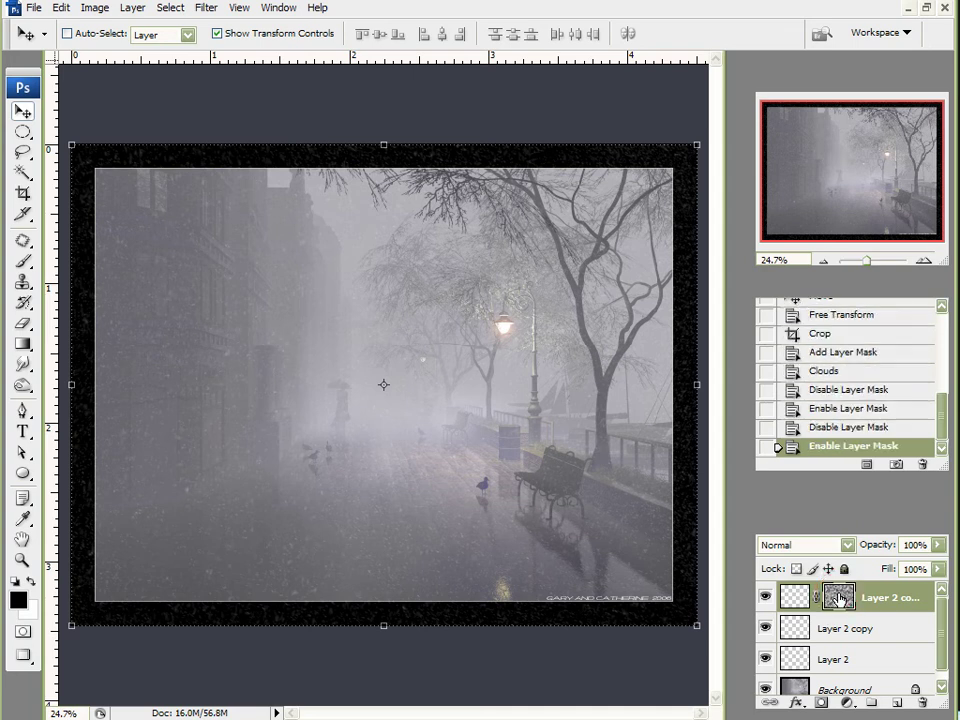
shift+click(839, 597)
shift+click(839, 597)
shift+click(839, 597)
shift+click(839, 597)
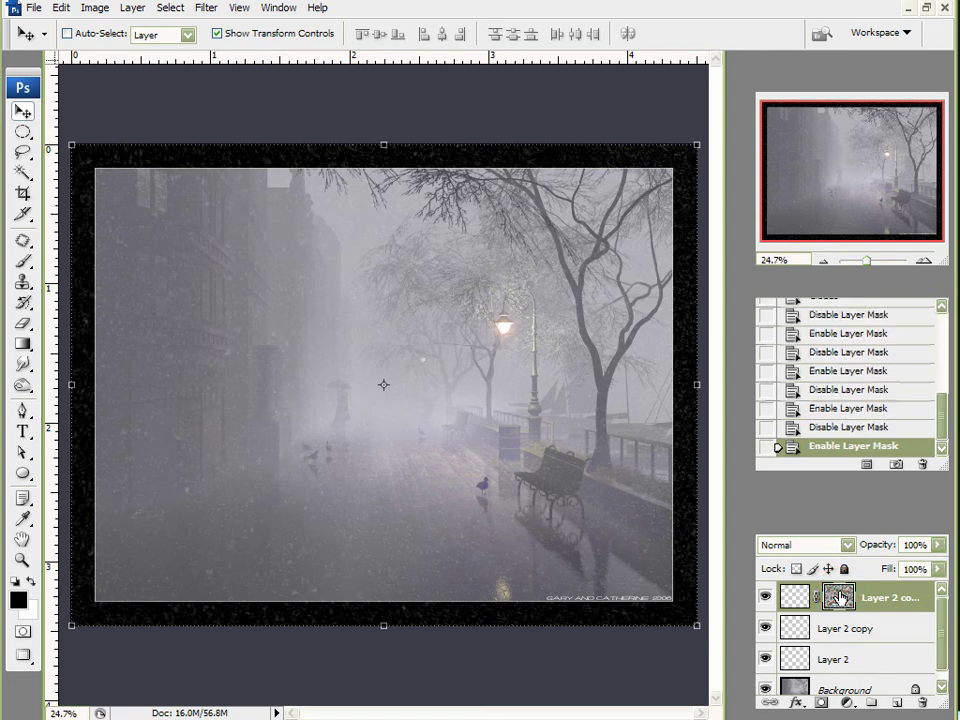
Inspect the masked specks up close and view the whole picture in full-screen mode against a black background.
scroll(420, 555, up, 3)
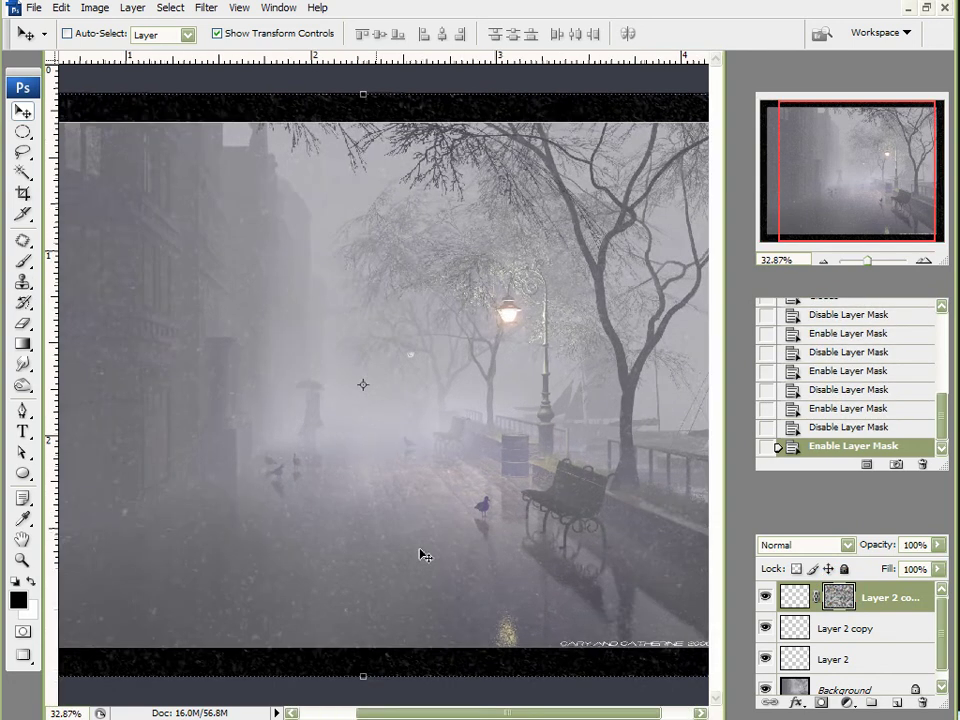
scroll(436, 551, down, 3)
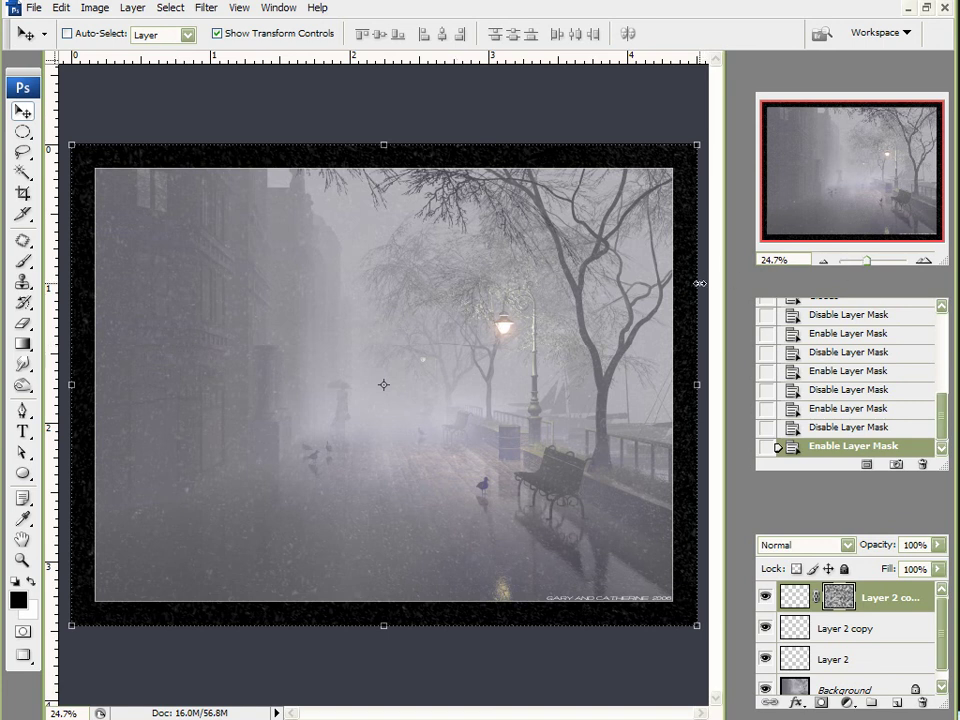
key(f)
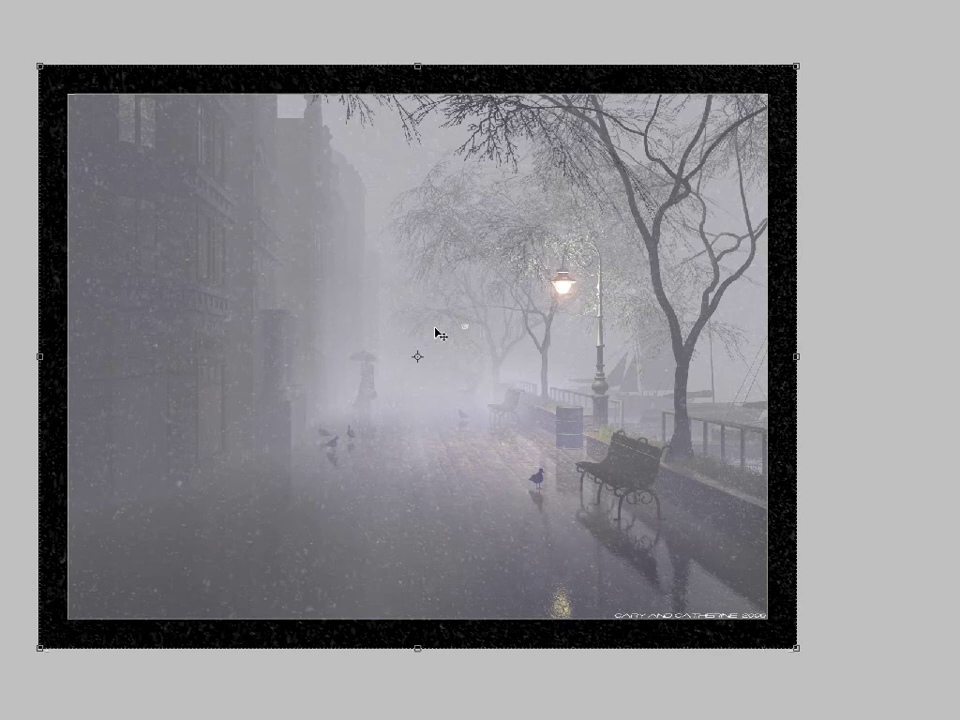
key(f)
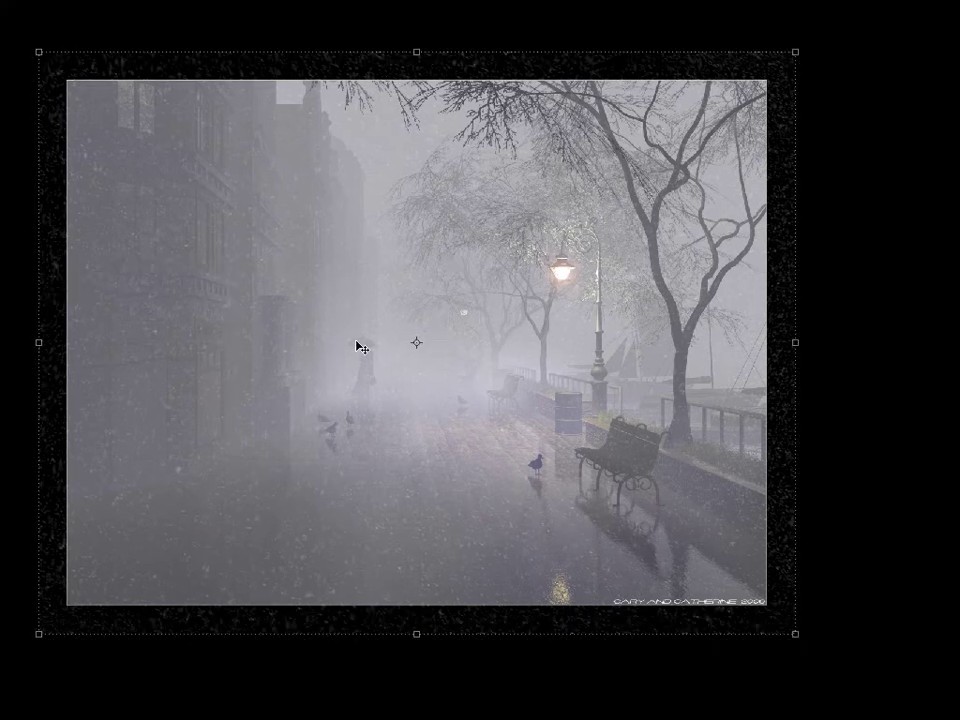
Leave full-screen mode and bring the whole street picture back into view in the document window.
key(f)
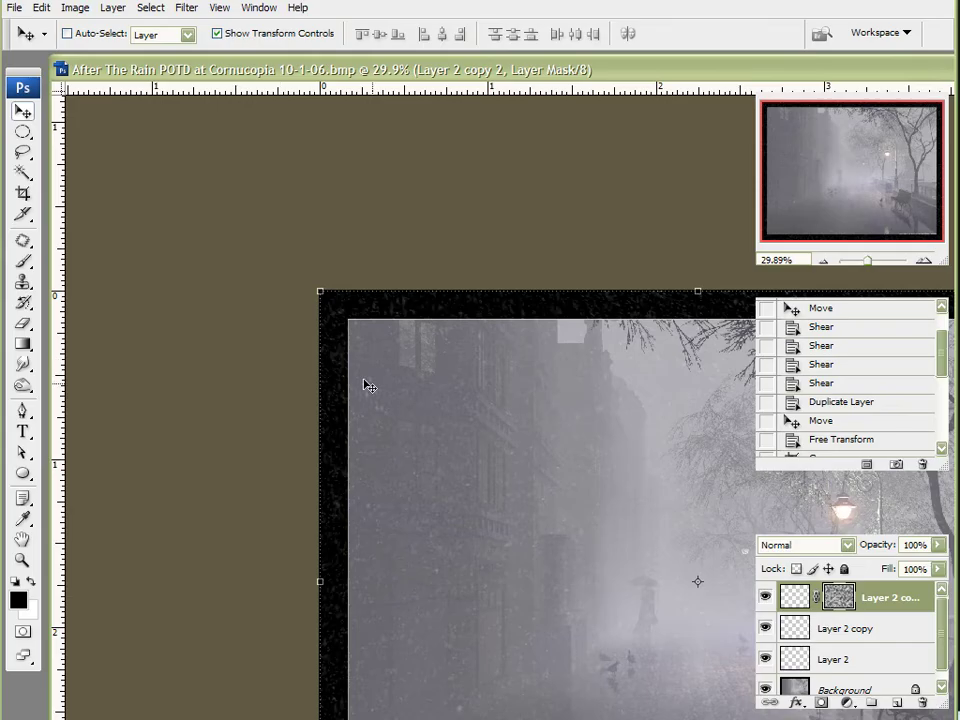
key(f)
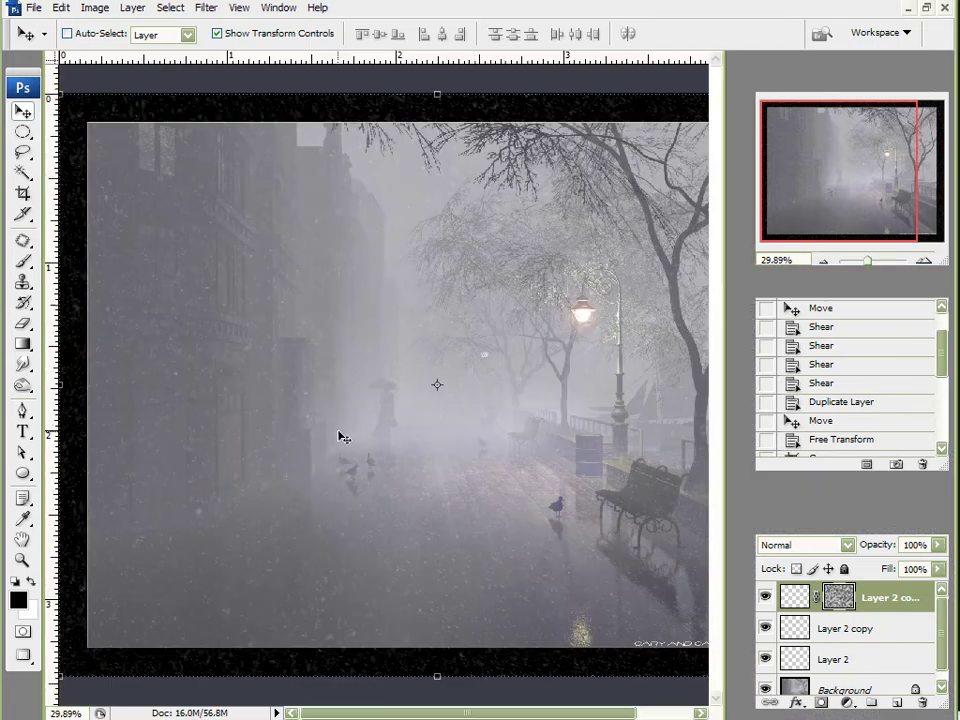
scroll(330, 437, down, 2)
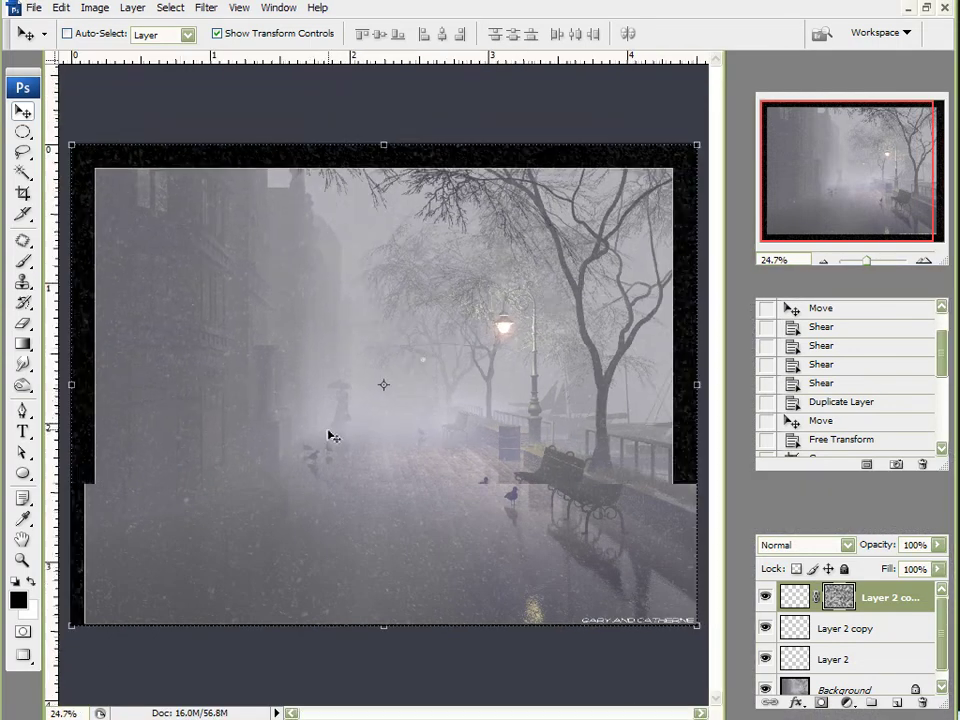
scroll(324, 437, up, 1)
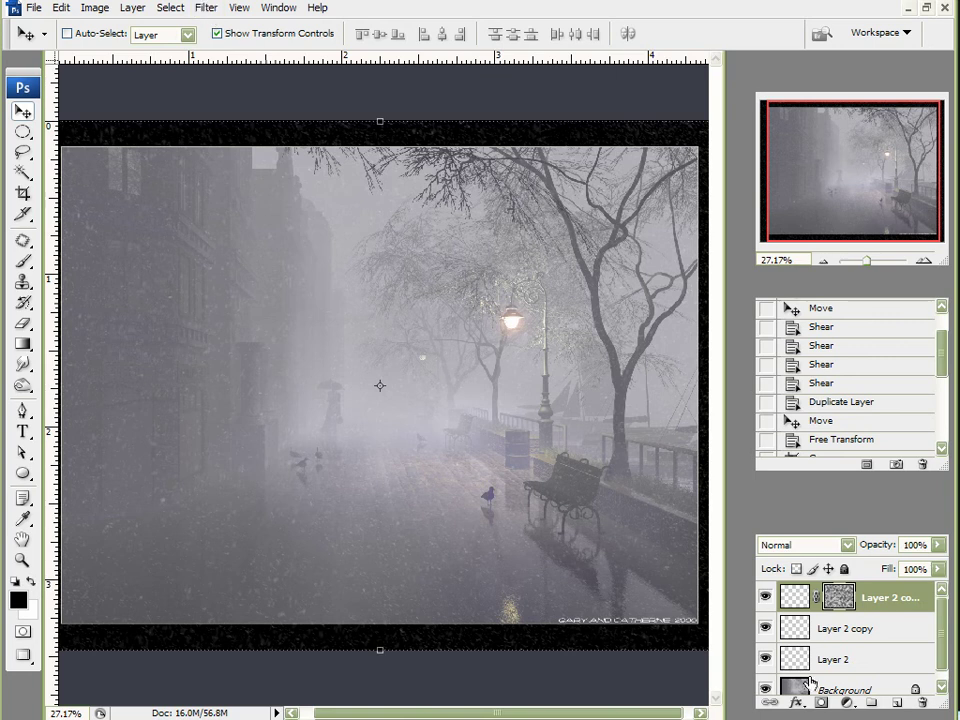
Distort Layer 2 copy with the Twirl filter at a slight angle, and apply the same filter a second time.
click(843, 632)
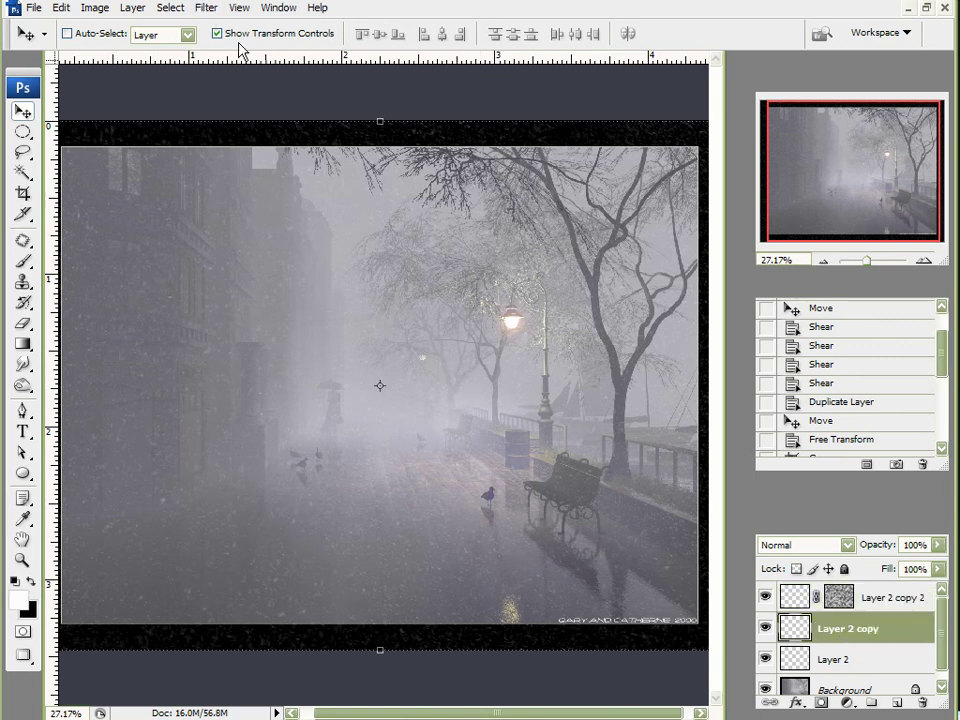
key(shift+Left)
key(shift+Left)
key(shift+Left)
key(shift+Left)
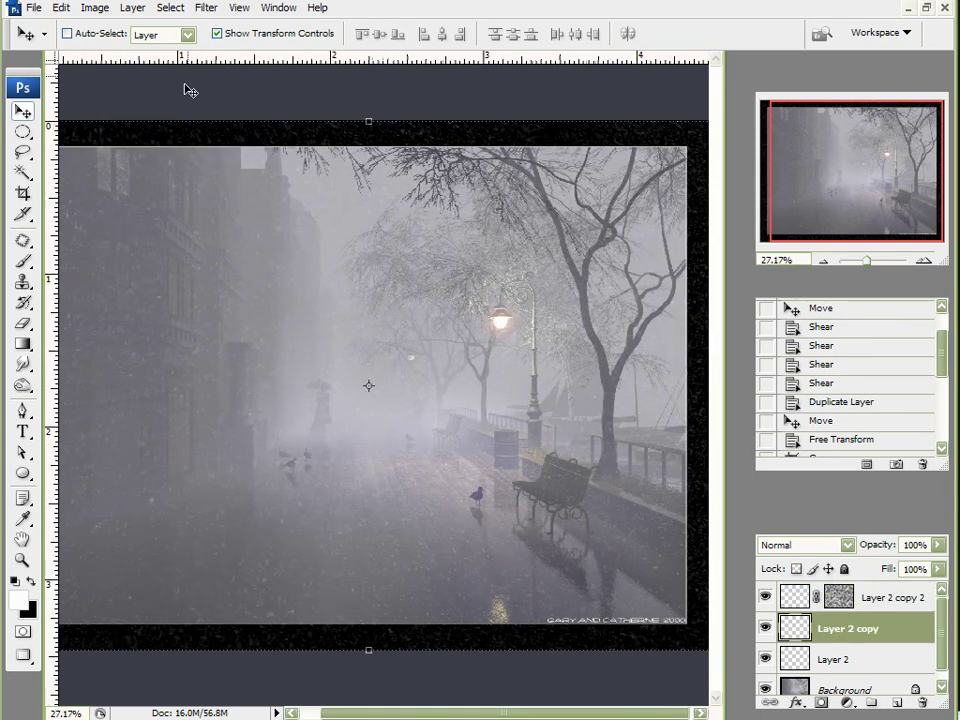
click(206, 8)
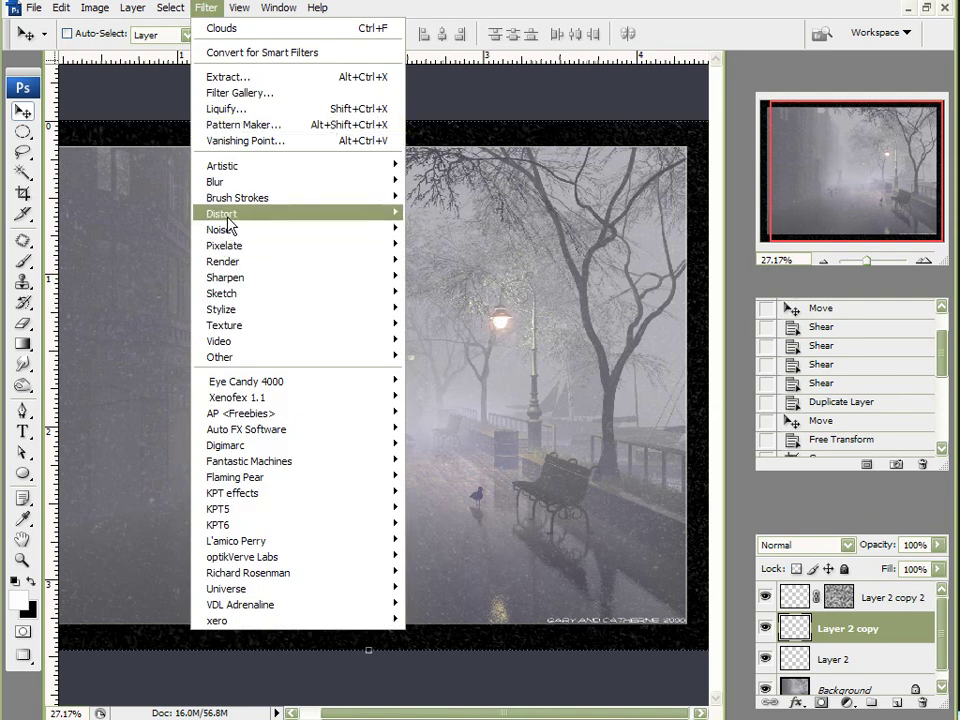
mouse_move(228, 222)
click(454, 374)
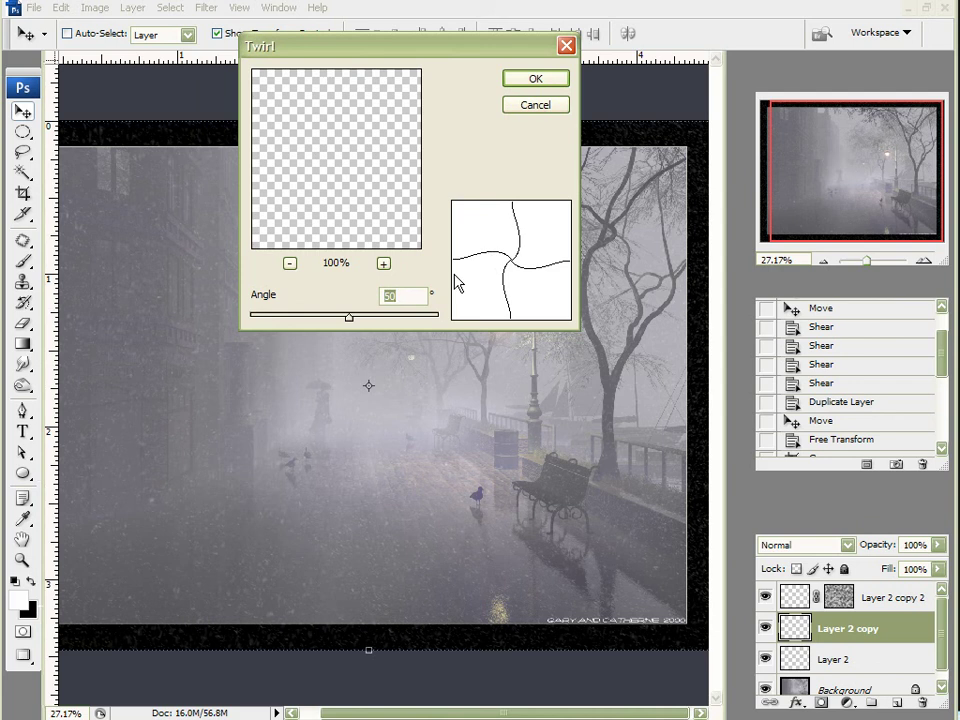
drag(349, 316, 349, 322)
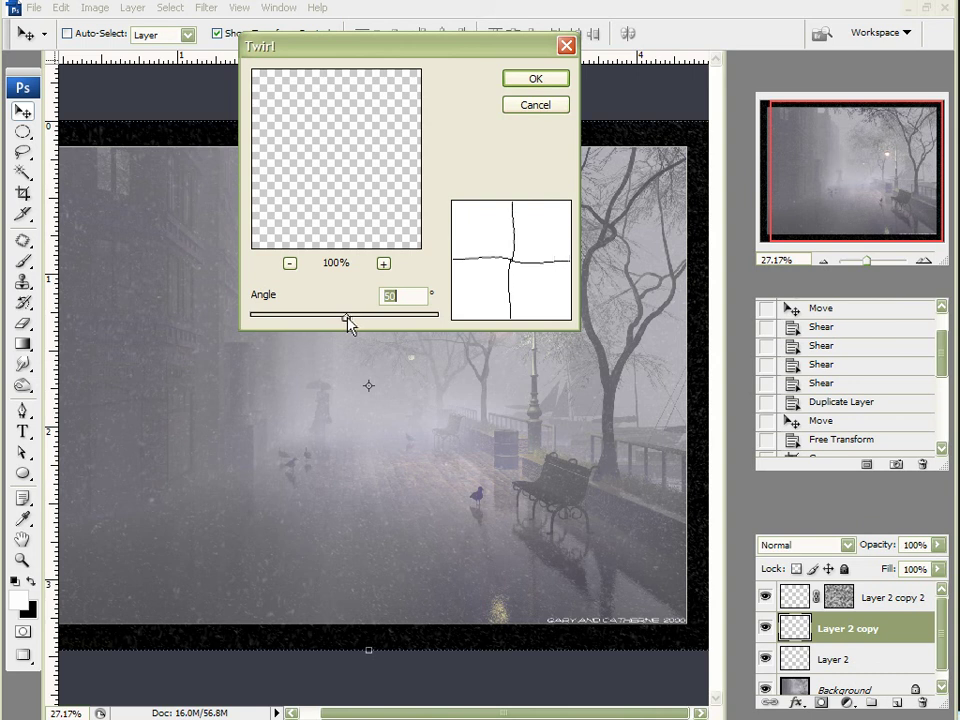
click(540, 82)
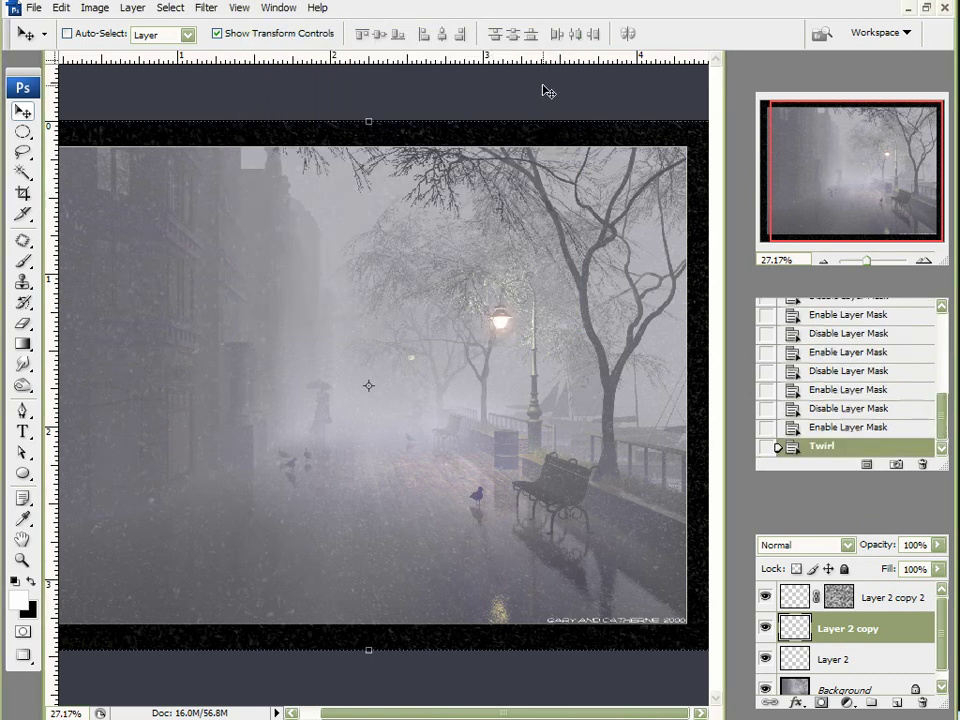
click(206, 9)
click(206, 28)
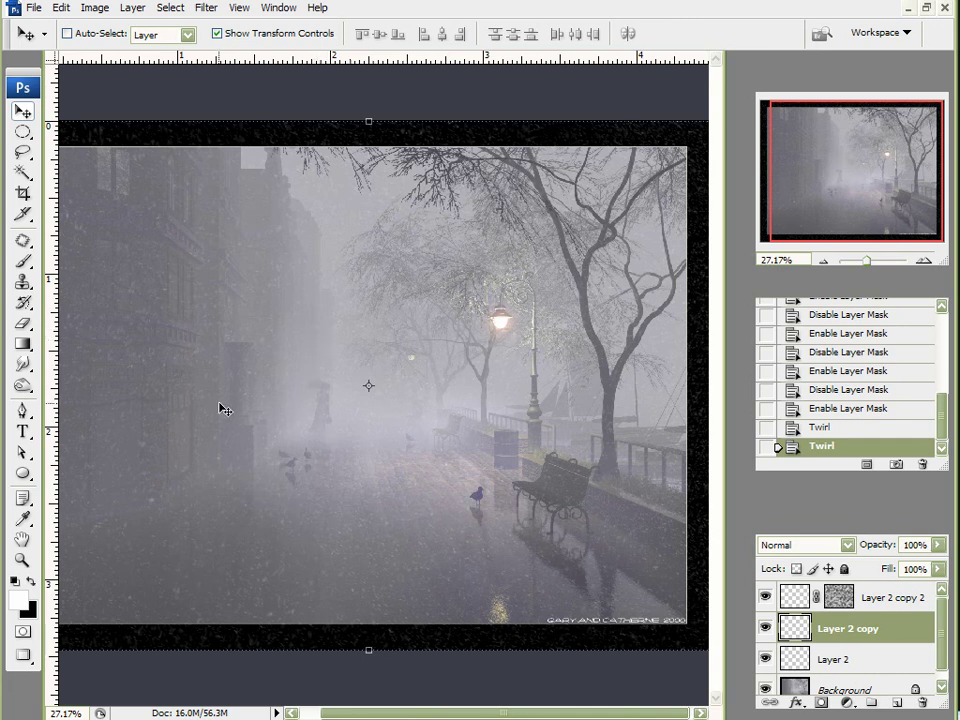
Examine the twirled specks over the street picture at several magnifications, both up close and as a whole.
scroll(185, 407, down, 1)
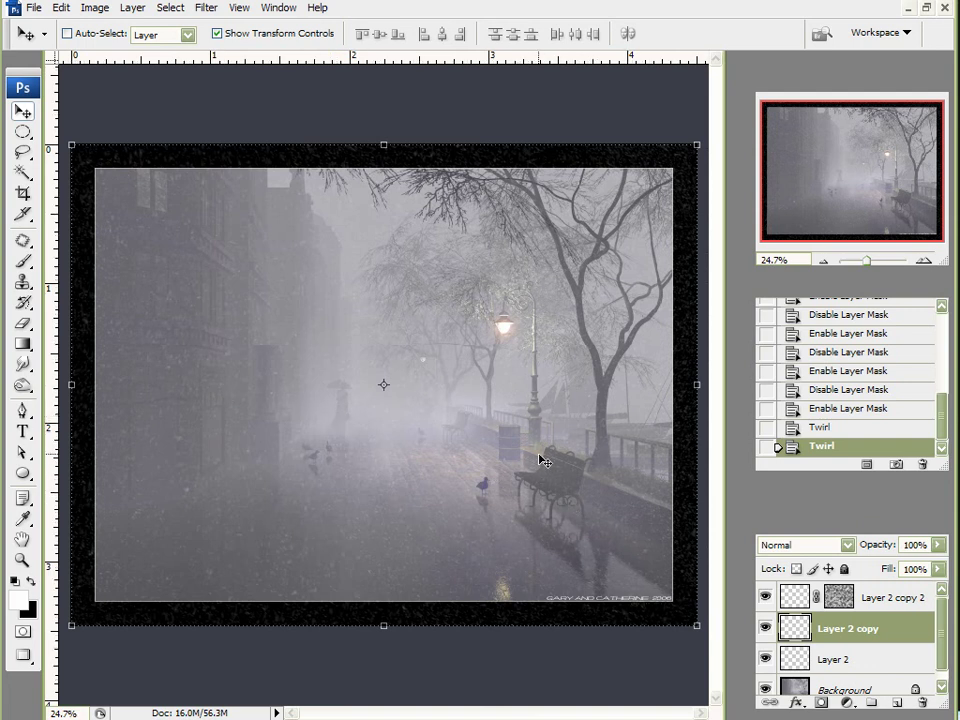
scroll(575, 497, up, 1)
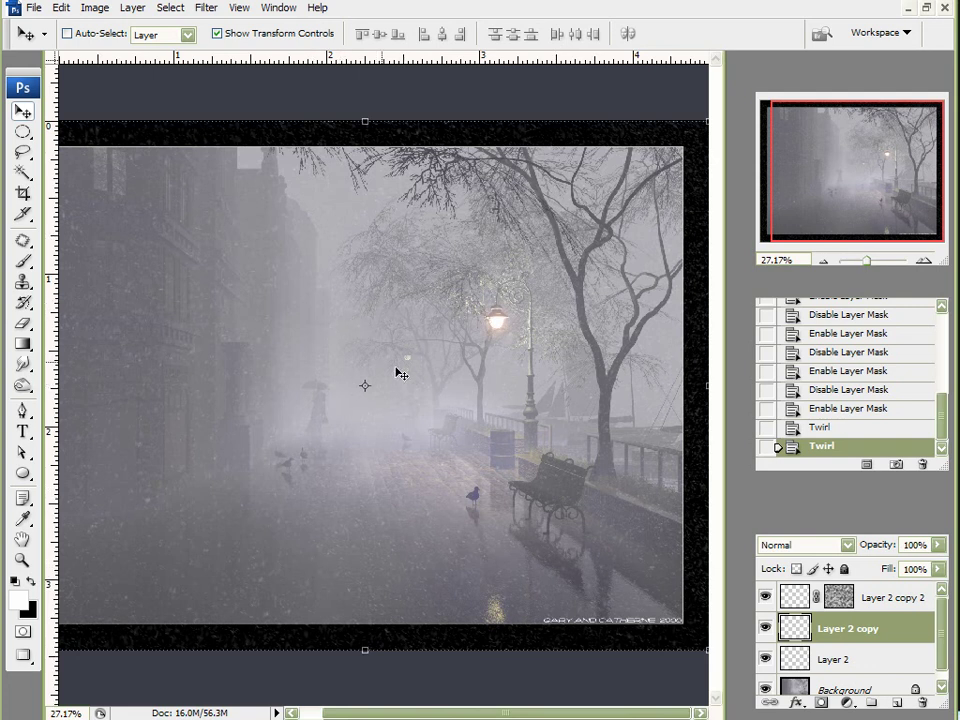
scroll(318, 325, up, 1)
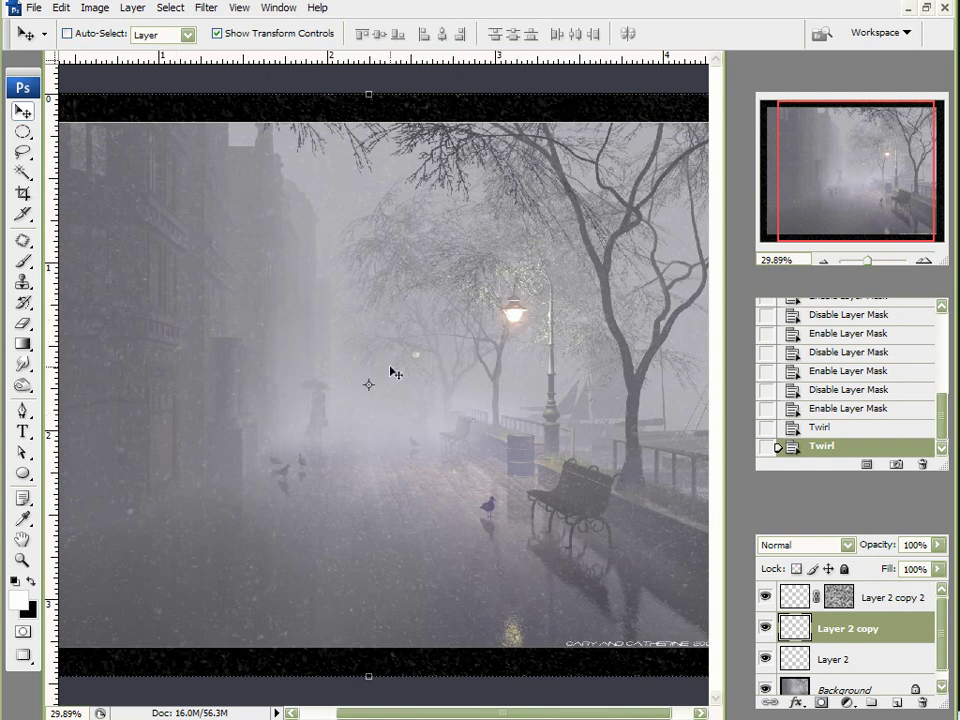
scroll(357, 371, up, 1)
scroll(356, 375, down, 1)
scroll(498, 356, down, 1)
scroll(467, 303, down, 1)
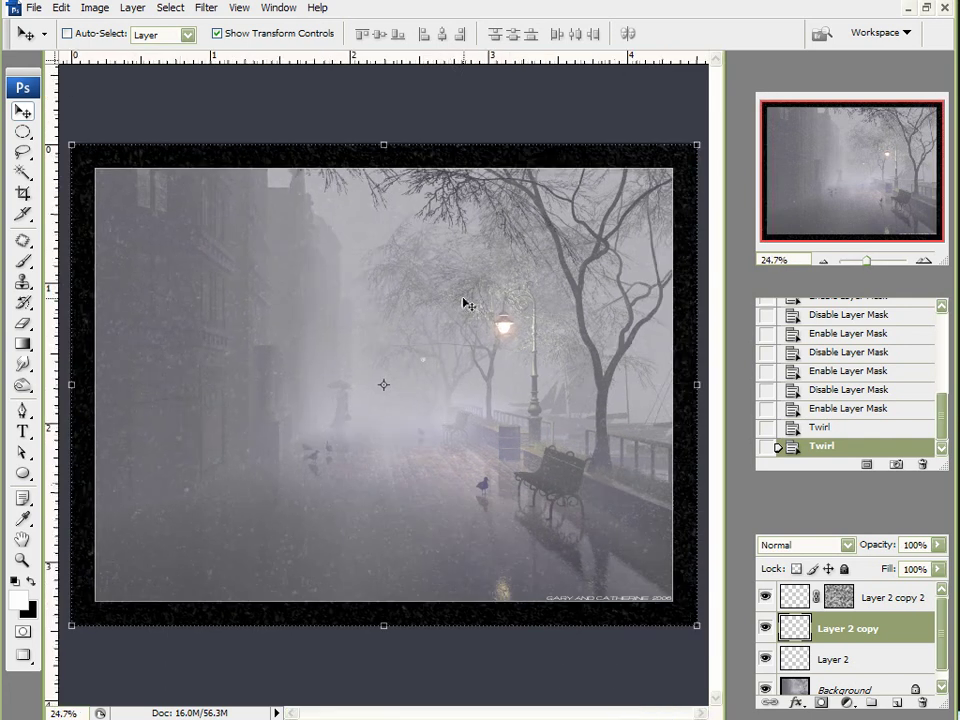
scroll(467, 305, down, 1)
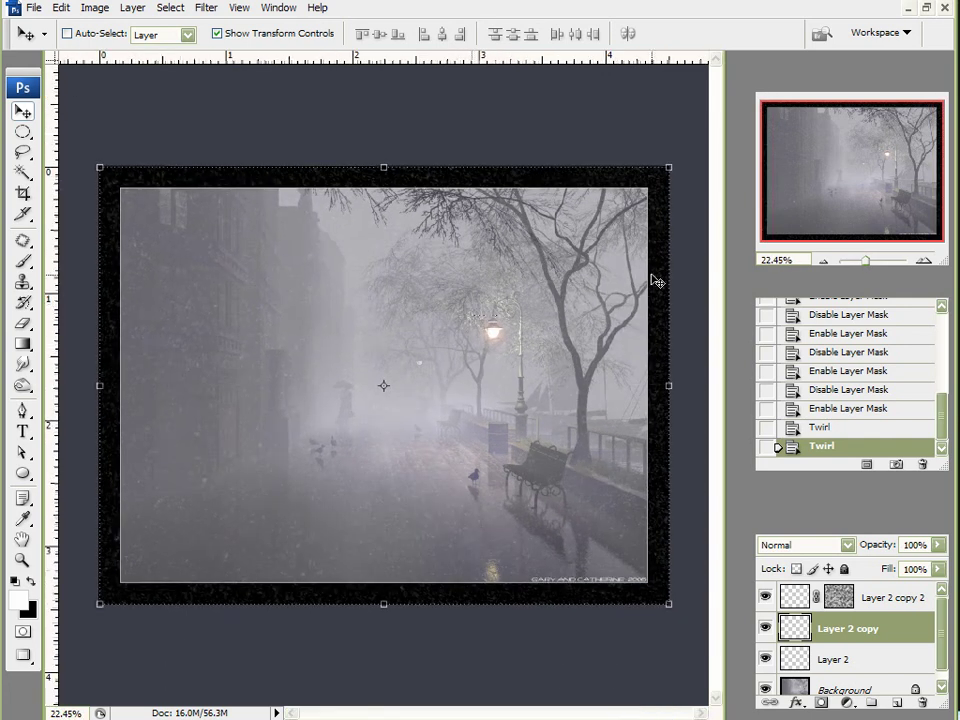